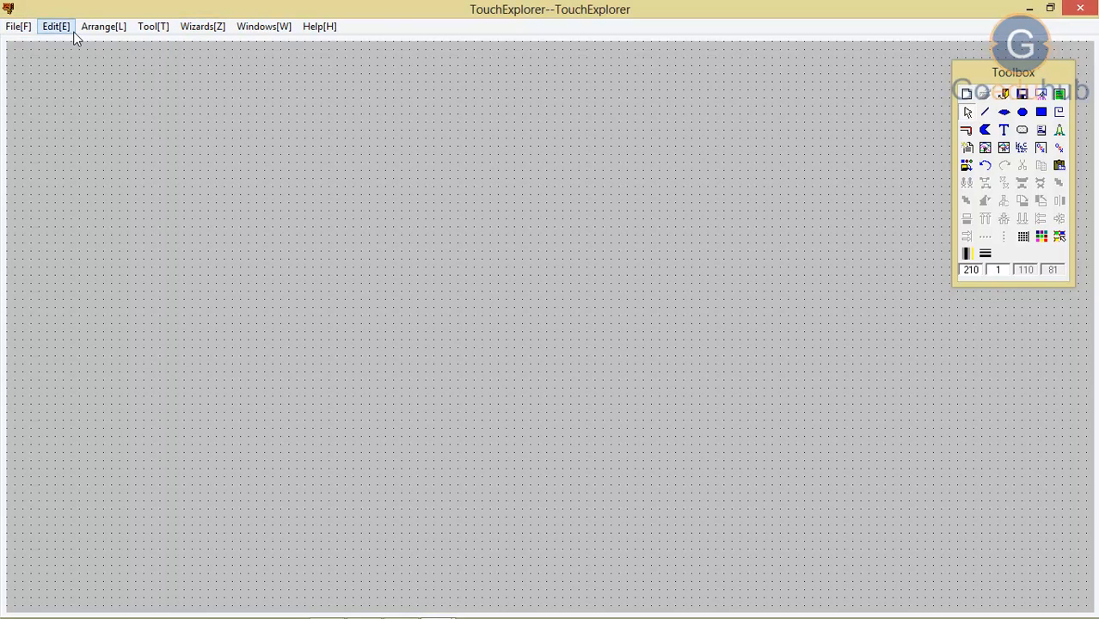
Step: Browse the symbol categories in the Wizards manager from Blenders to Valves2, then close it
{"action": "left_click", "coordinate": [214, 32]}
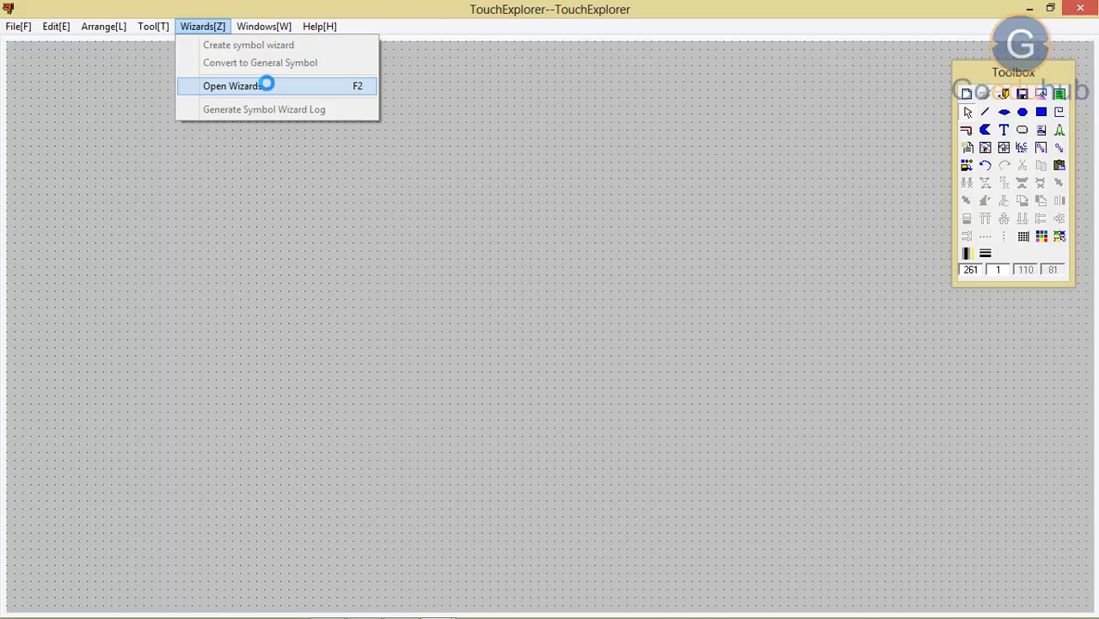
{"action": "left_click", "coordinate": [269, 87]}
{"action": "left_click_drag", "start_coordinate": [448, 131], "coordinate": [429, 97]}
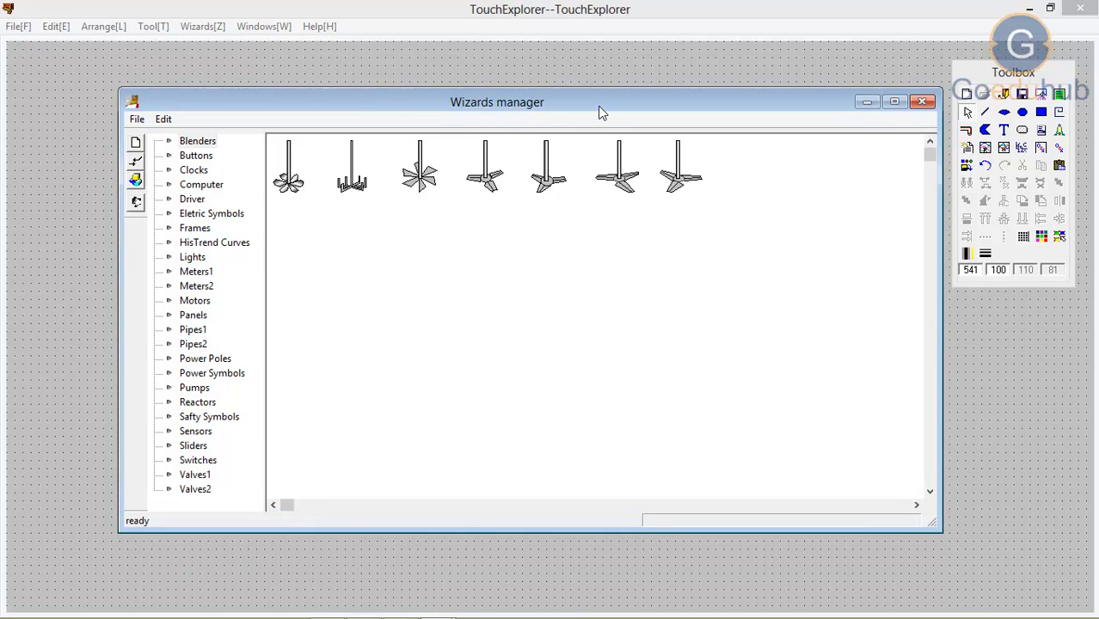
{"action": "left_click", "coordinate": [186, 145]}
{"action": "left_click", "coordinate": [190, 156]}
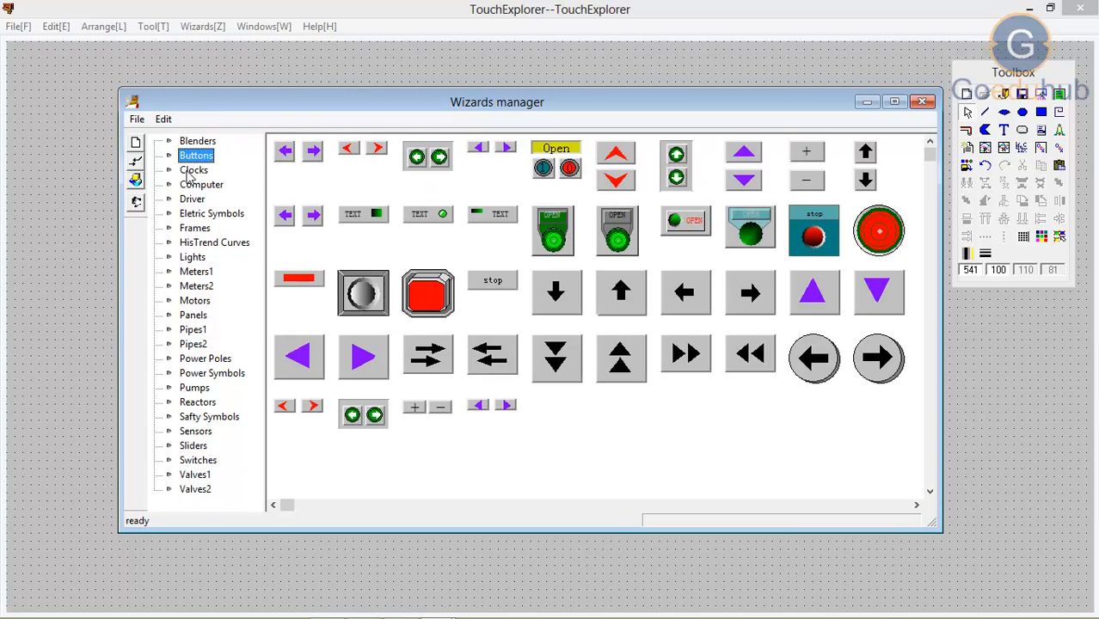
{"action": "left_click", "coordinate": [190, 172]}
{"action": "left_click", "coordinate": [191, 186]}
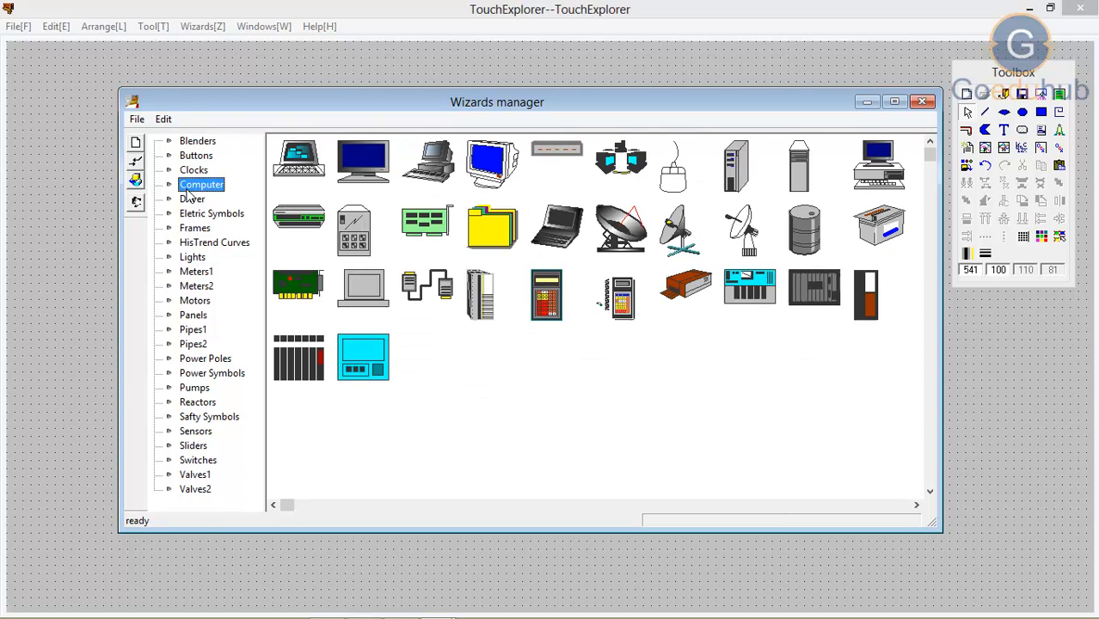
{"action": "left_click", "coordinate": [188, 201]}
{"action": "left_click", "coordinate": [189, 214]}
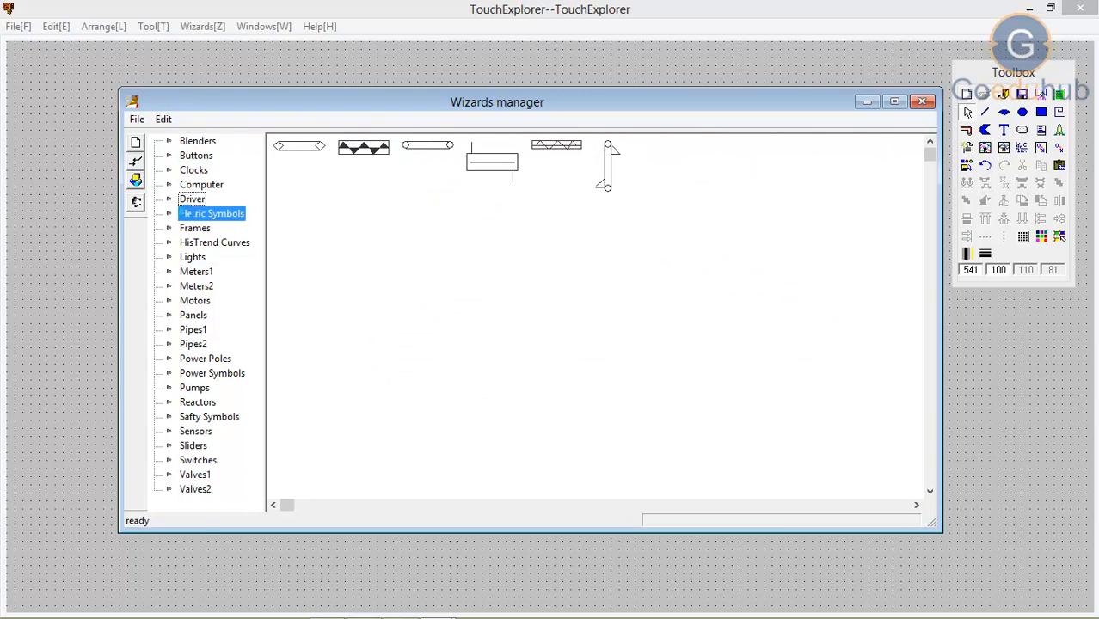
{"action": "left_click", "coordinate": [192, 230]}
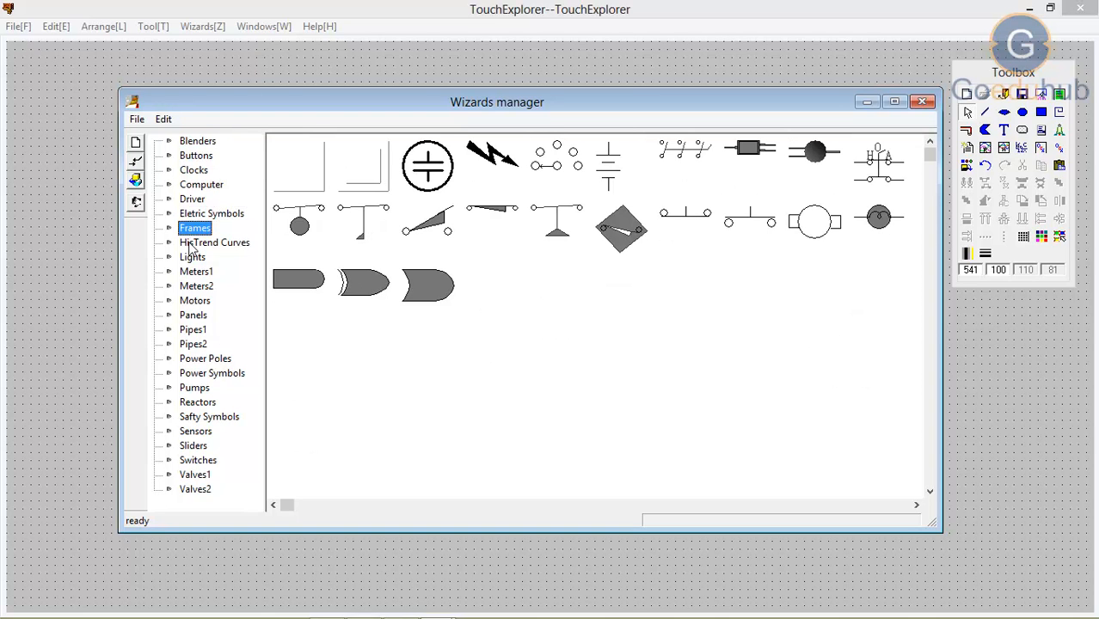
{"action": "left_click", "coordinate": [191, 246]}
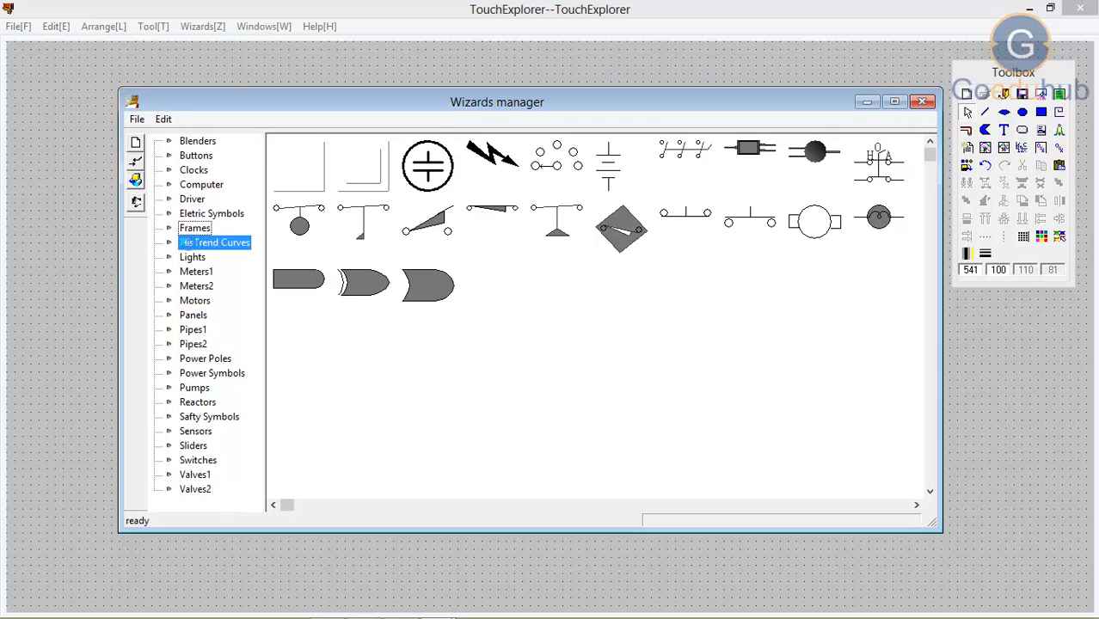
{"action": "left_click", "coordinate": [191, 259]}
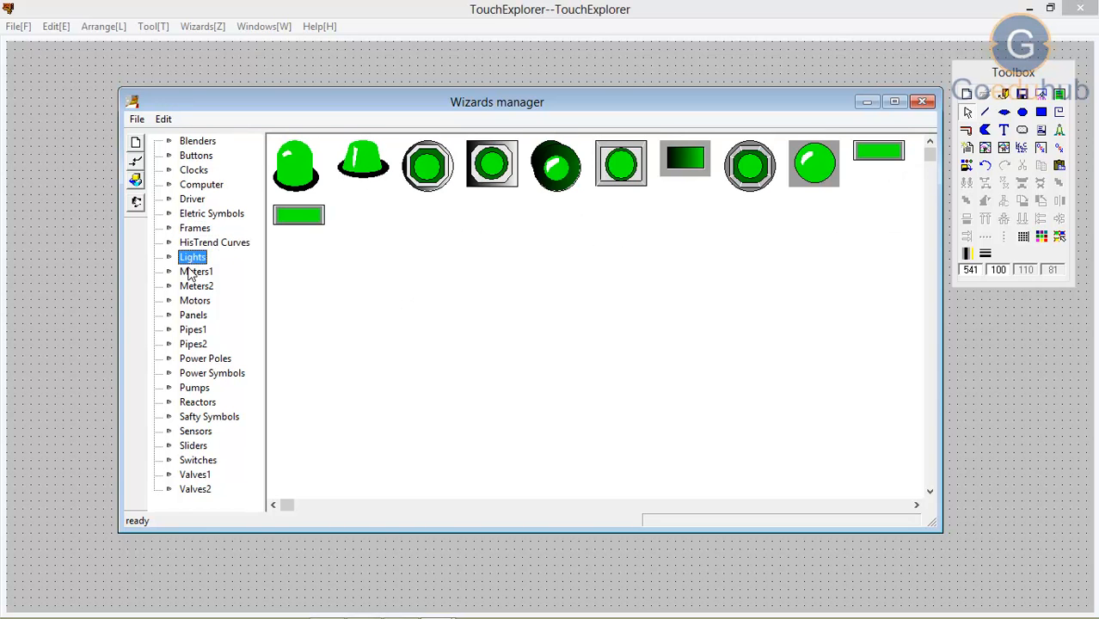
{"action": "left_click", "coordinate": [190, 273]}
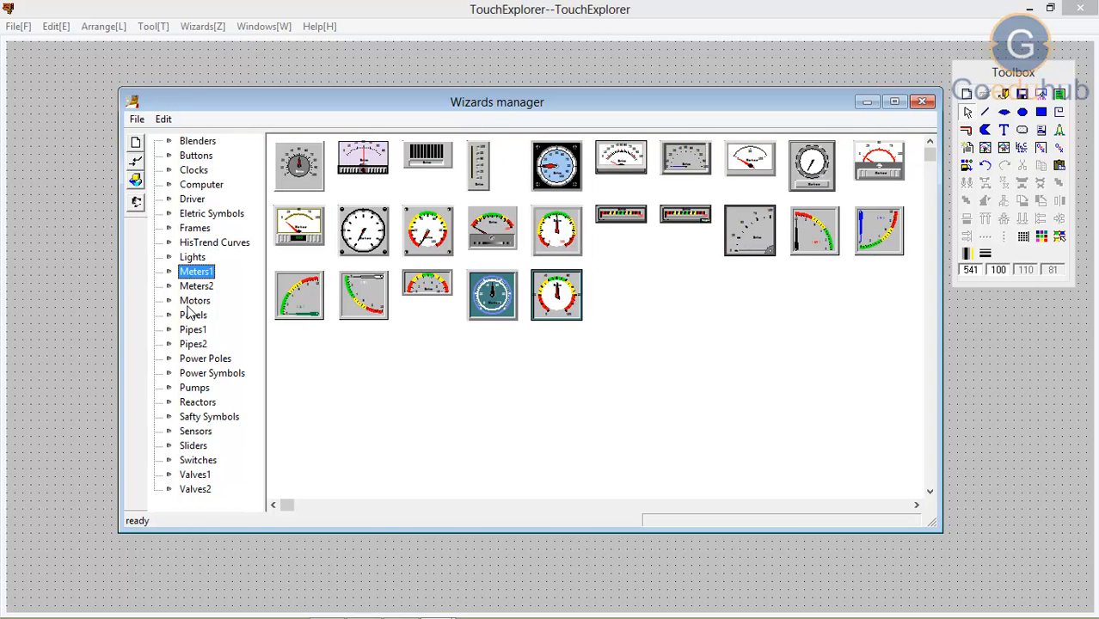
{"action": "left_click", "coordinate": [188, 302]}
{"action": "left_click", "coordinate": [191, 317]}
{"action": "left_click", "coordinate": [192, 359]}
{"action": "left_click", "coordinate": [193, 375]}
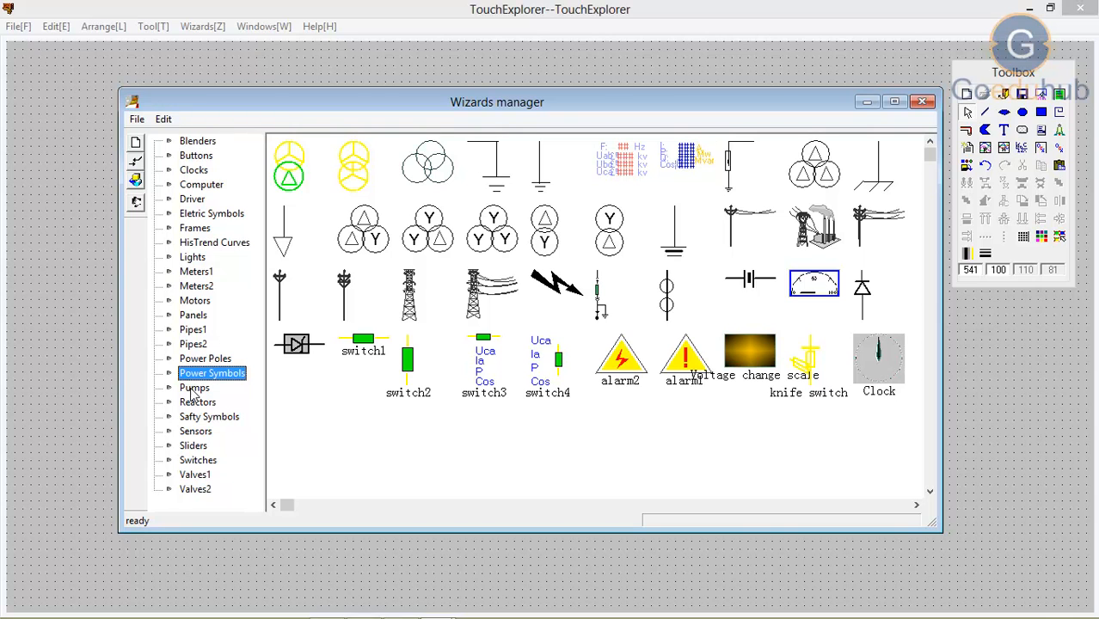
{"action": "left_click", "coordinate": [190, 418]}
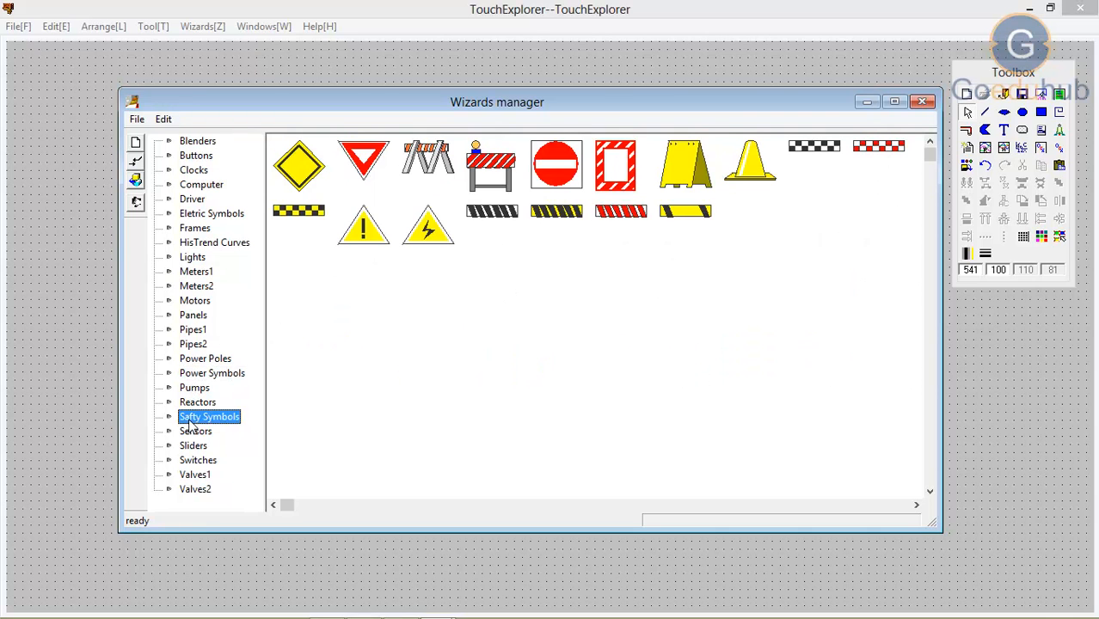
{"action": "left_click", "coordinate": [193, 433]}
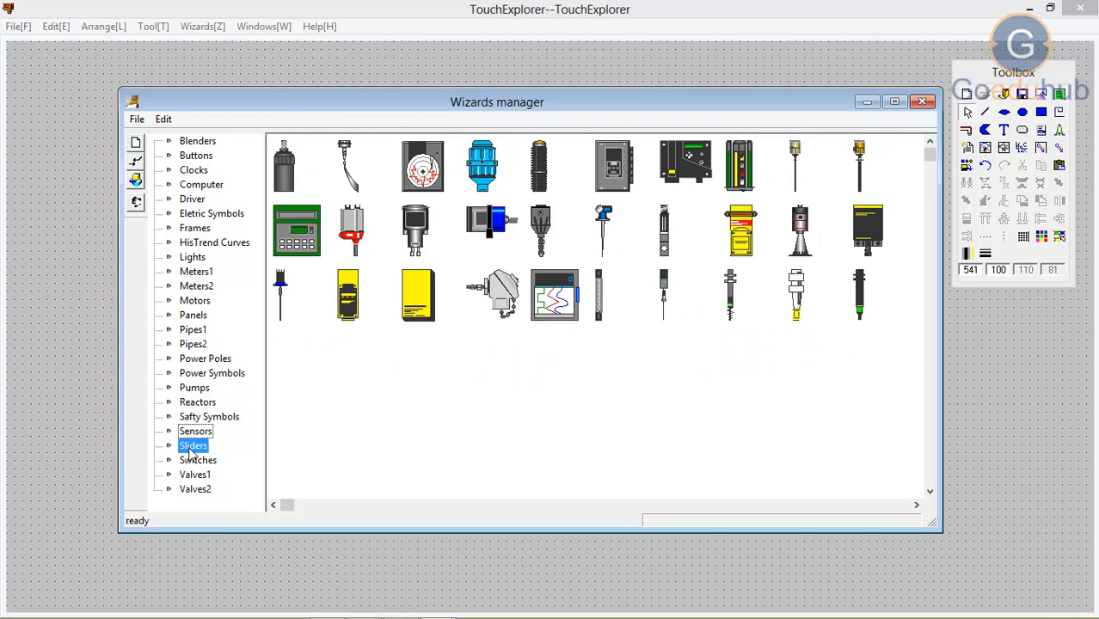
{"action": "left_click", "coordinate": [190, 446]}
{"action": "left_click", "coordinate": [192, 462]}
{"action": "left_click", "coordinate": [191, 476]}
{"action": "left_click", "coordinate": [192, 489]}
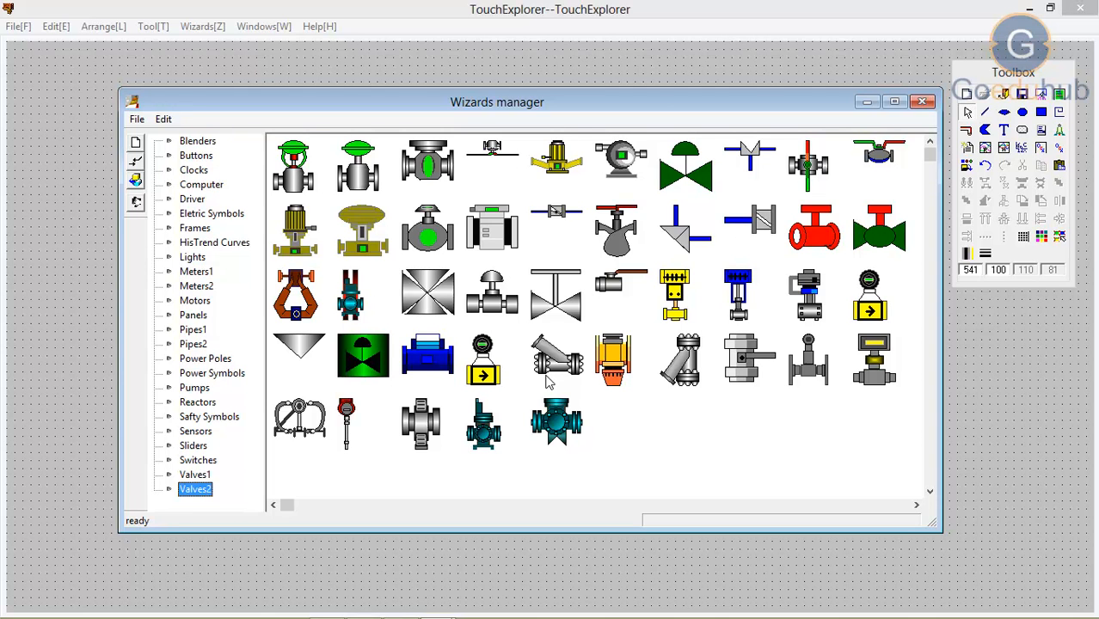
{"action": "left_click", "coordinate": [923, 103]}
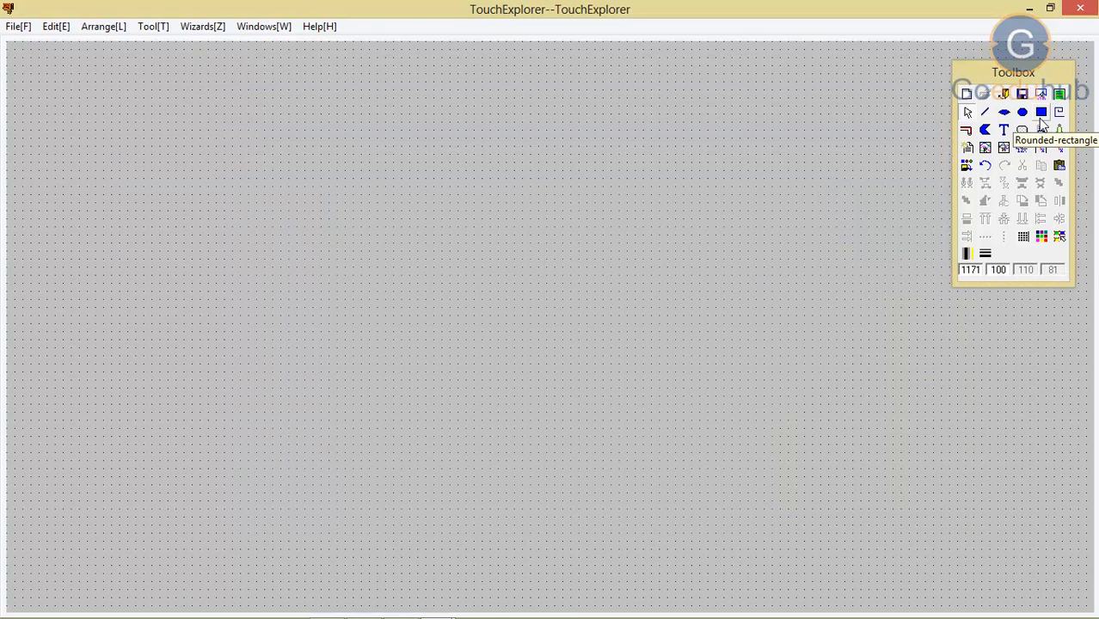
Step: Draw two rounded rectangles side by side, a small one about 71 by 70 and a larger one about 231 by 131
{"action": "left_click", "coordinate": [1042, 115]}
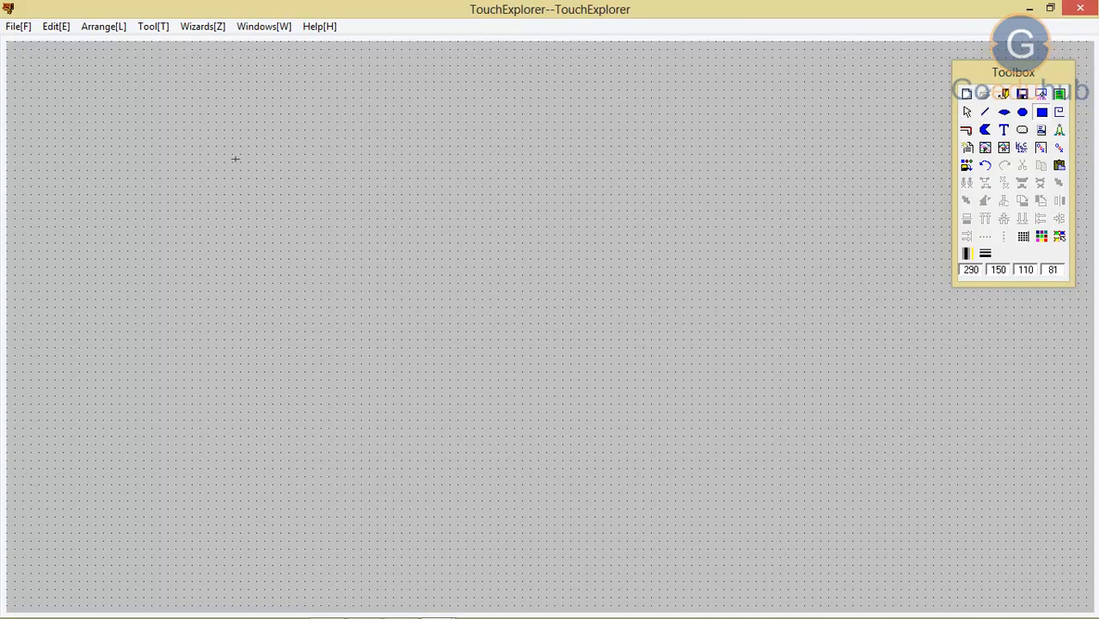
{"action": "left_click_drag", "start_coordinate": [233, 156], "coordinate": [291, 211]}
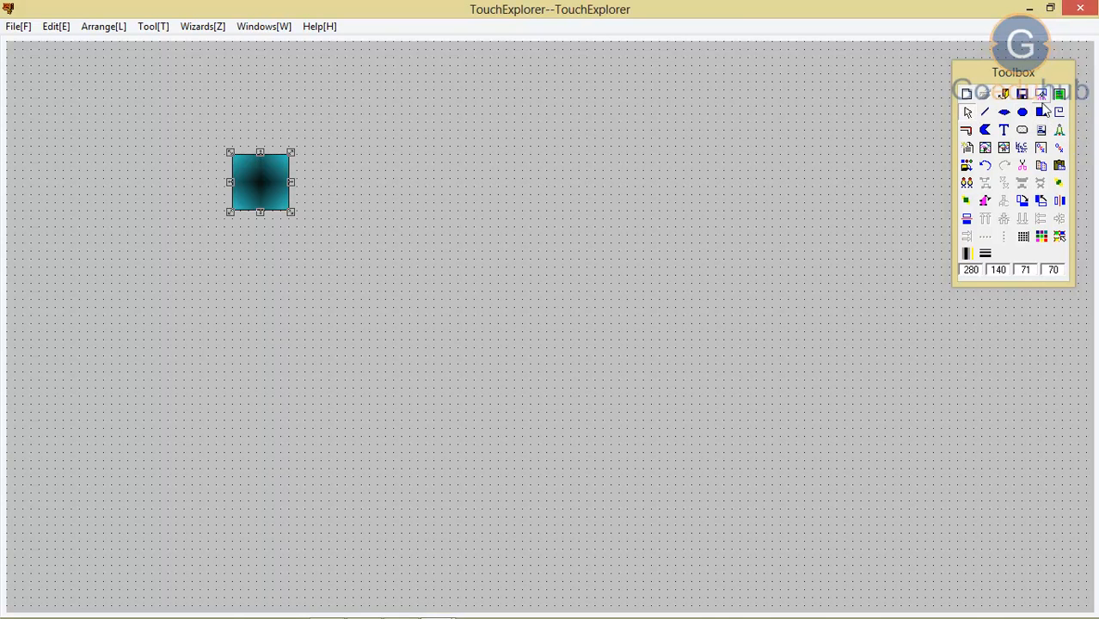
{"action": "left_click", "coordinate": [1040, 113]}
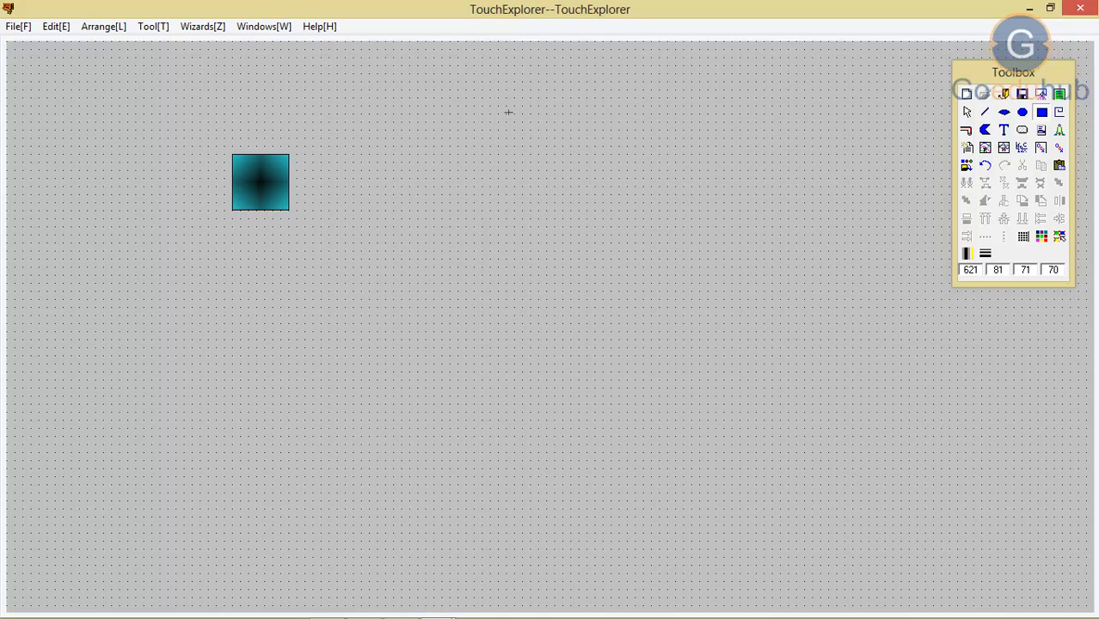
{"action": "mouse_move", "coordinate": [502, 123]}
{"action": "left_mouse_down"}
{"action": "mouse_move", "coordinate": [640, 221]}
{"action": "mouse_move", "coordinate": [685, 229]}
{"action": "left_mouse_up"}
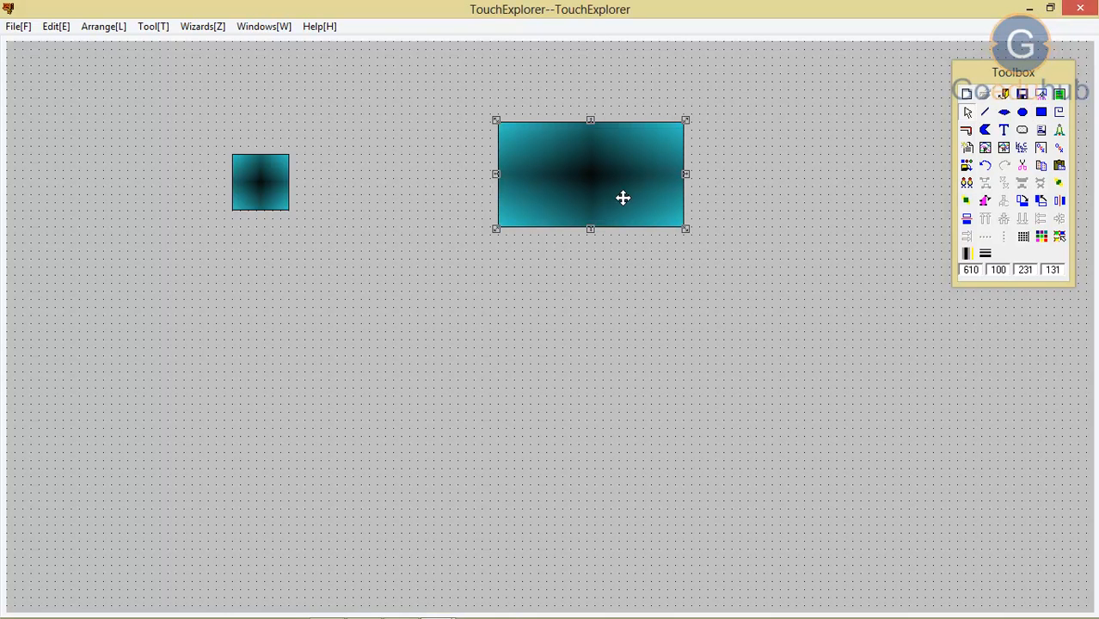
Step: Give the small rectangle a discrete user input link to the tag \\local\sw1 with messages Open and Close
{"action": "left_click", "coordinate": [257, 189]}
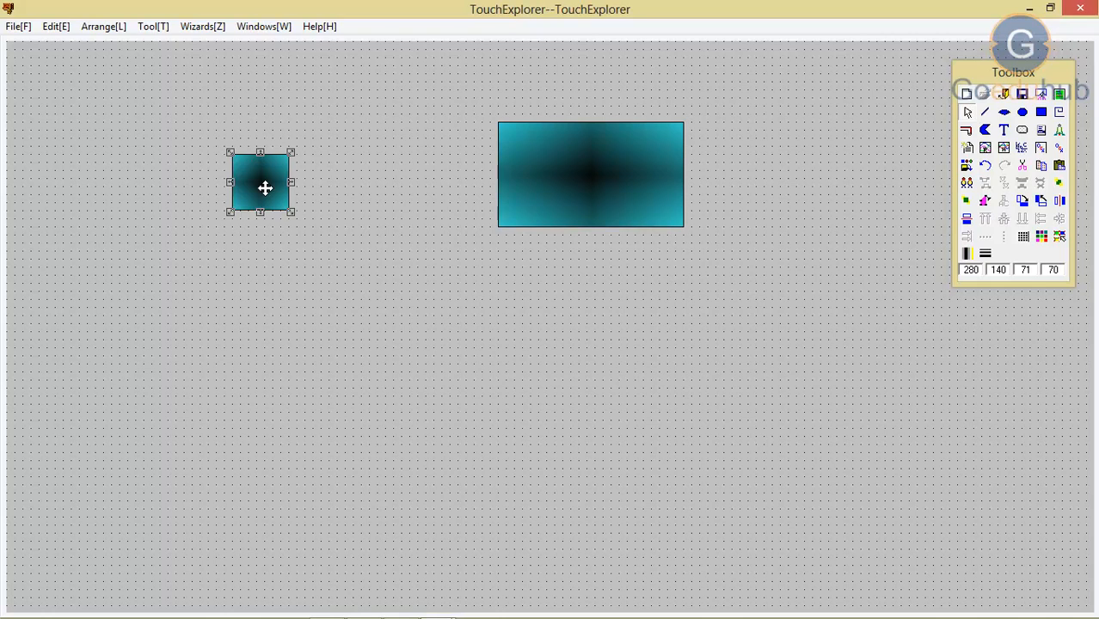
{"action": "double_click", "coordinate": [265, 187]}
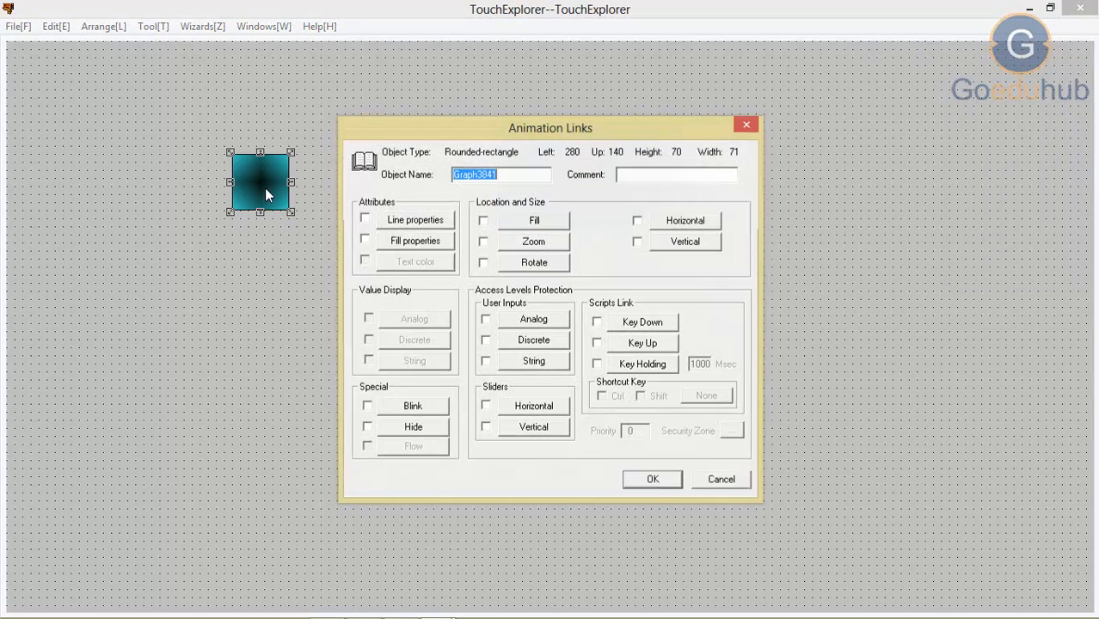
{"action": "left_click", "coordinate": [534, 342]}
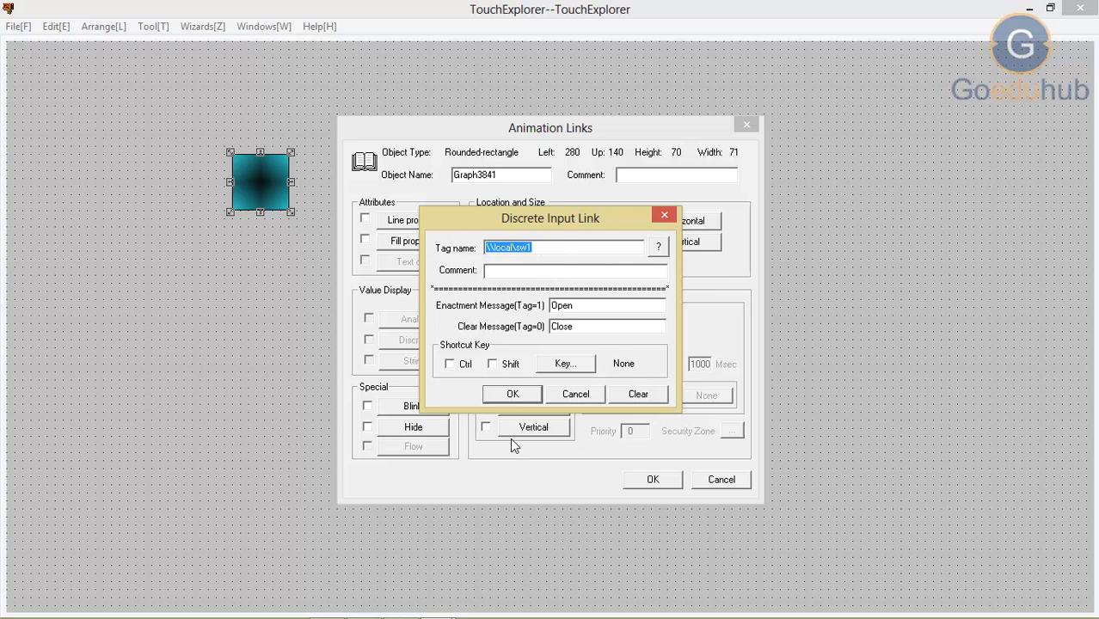
{"action": "left_click", "coordinate": [513, 395]}
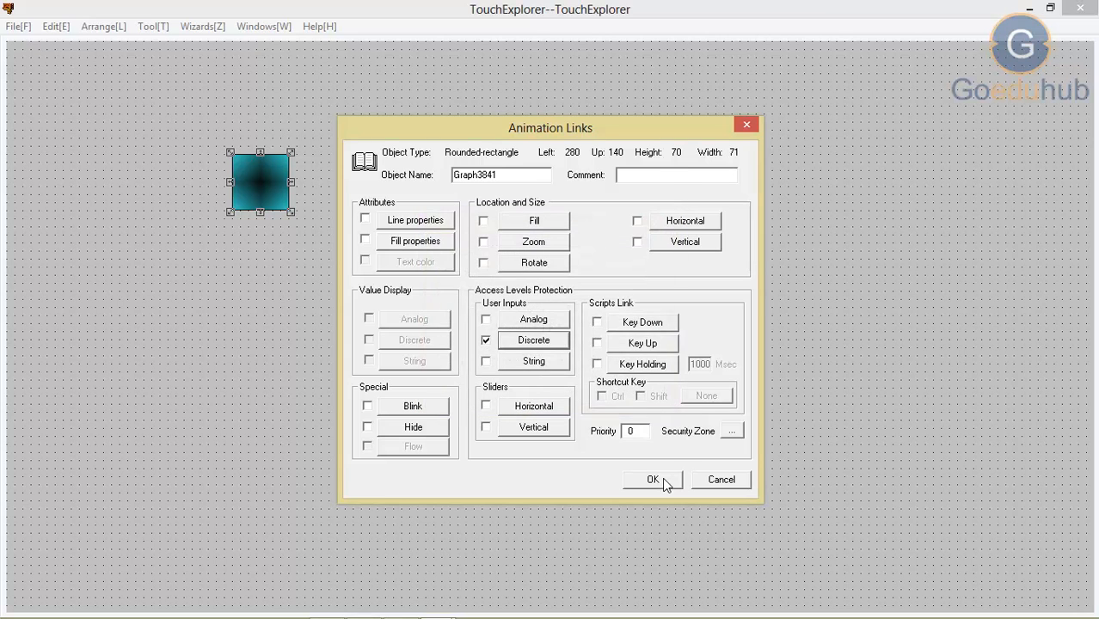
{"action": "left_click", "coordinate": [663, 479]}
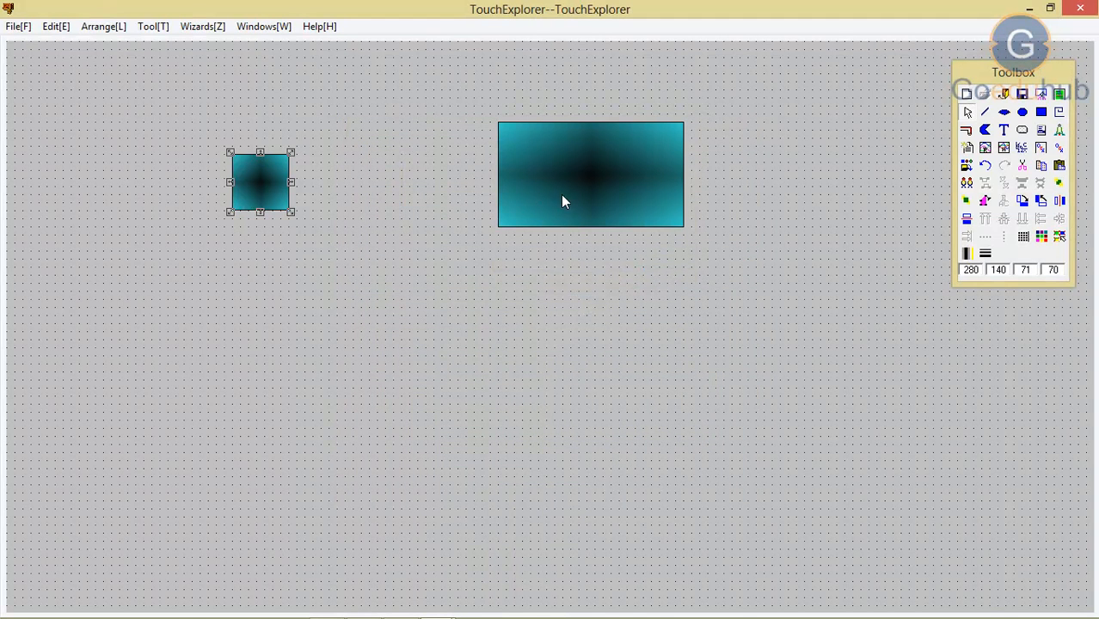
Step: Link the large rectangle's fill properties to \\local\sw1, with red for 0.00 and blue for 1.00
{"action": "left_click", "coordinate": [573, 177]}
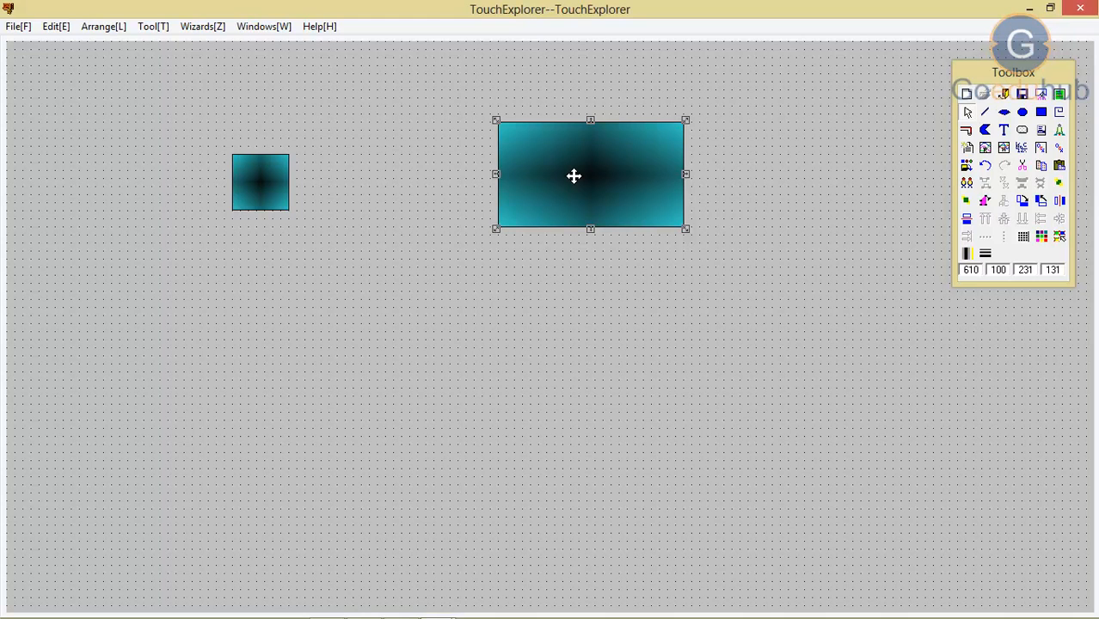
{"action": "double_click", "coordinate": [573, 175]}
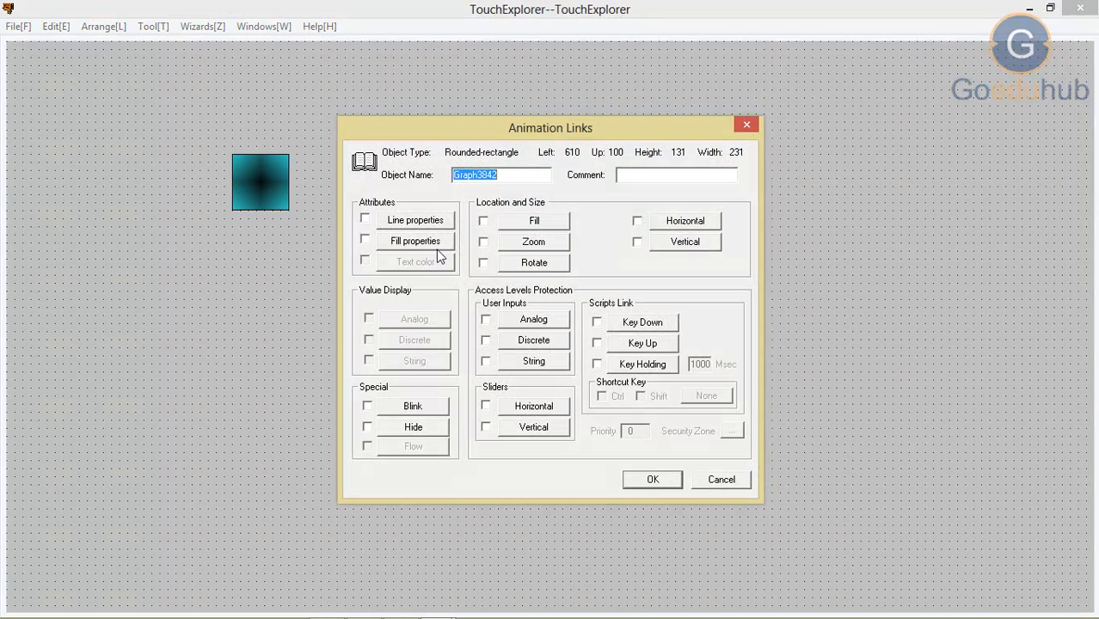
{"action": "left_click", "coordinate": [429, 250]}
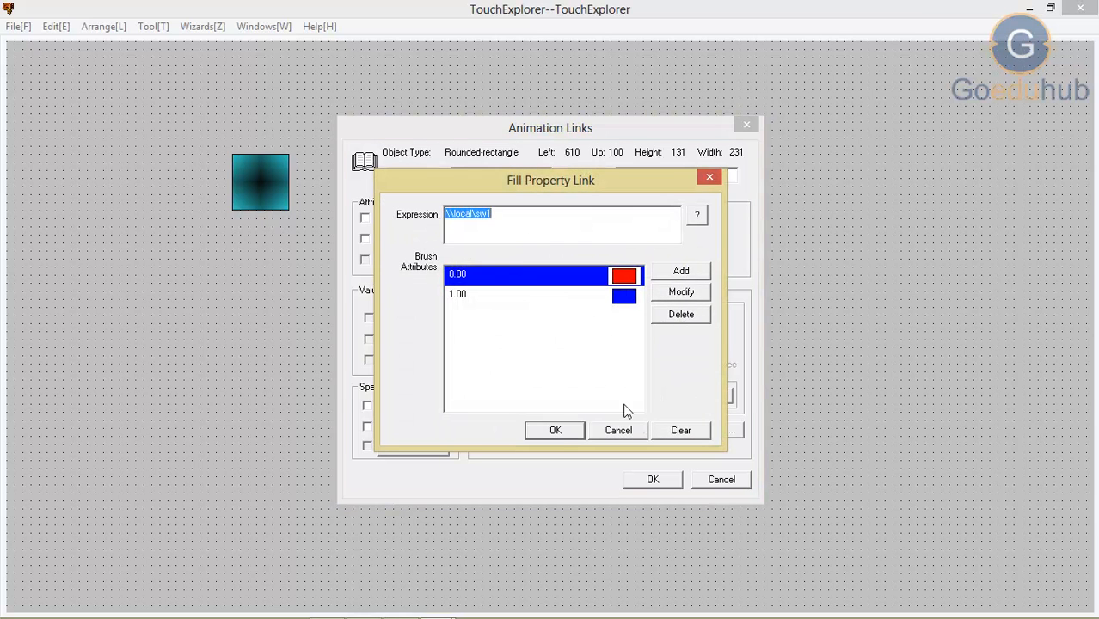
{"action": "left_click", "coordinate": [556, 433]}
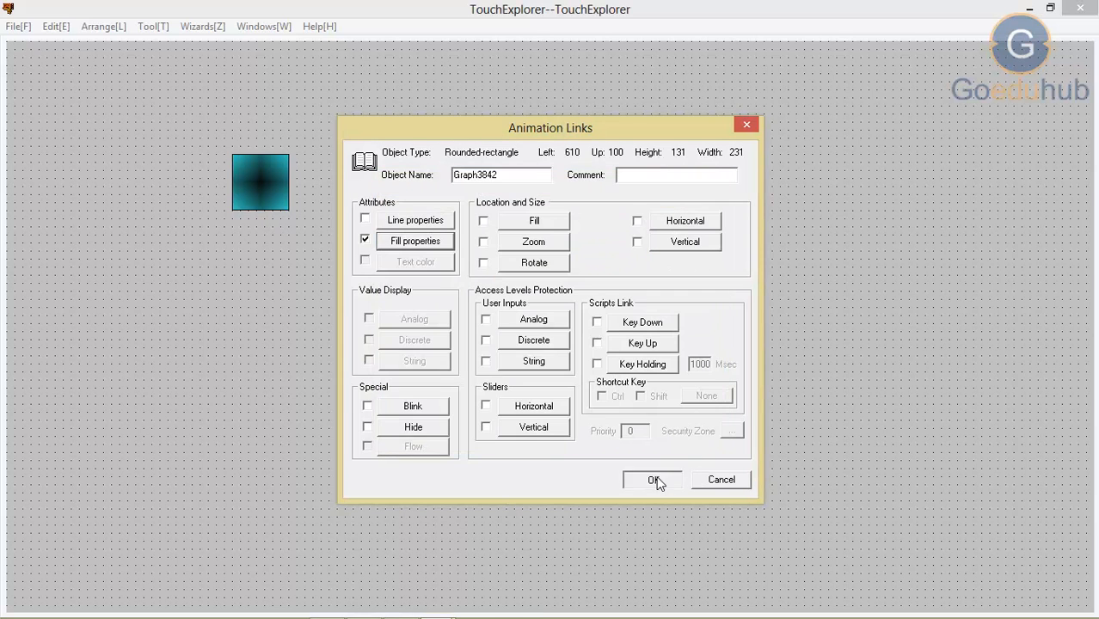
{"action": "left_click", "coordinate": [658, 480]}
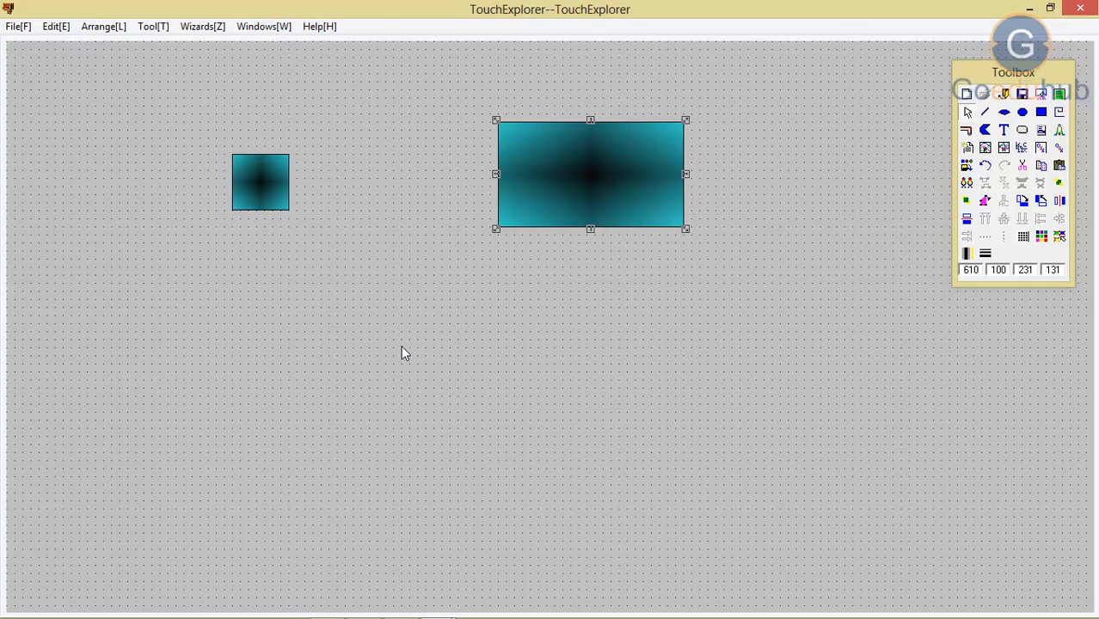
Step: Place the text "####" on the canvas below the large rectangle
{"action": "left_click", "coordinate": [1004, 130]}
{"action": "left_click", "coordinate": [542, 452]}
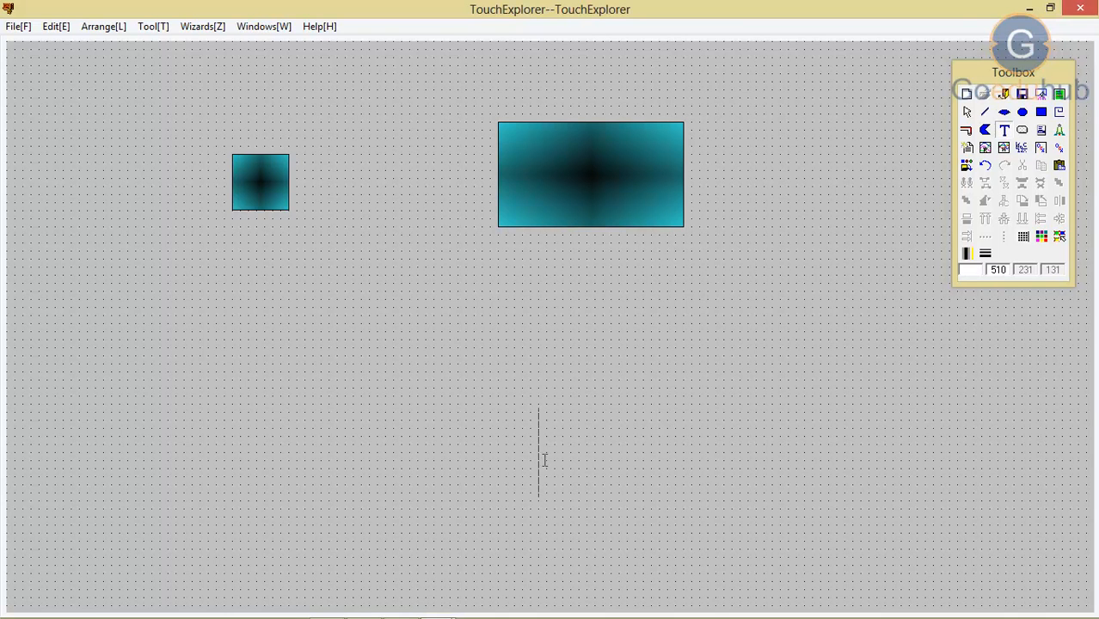
{"action": "type", "text": "####"}
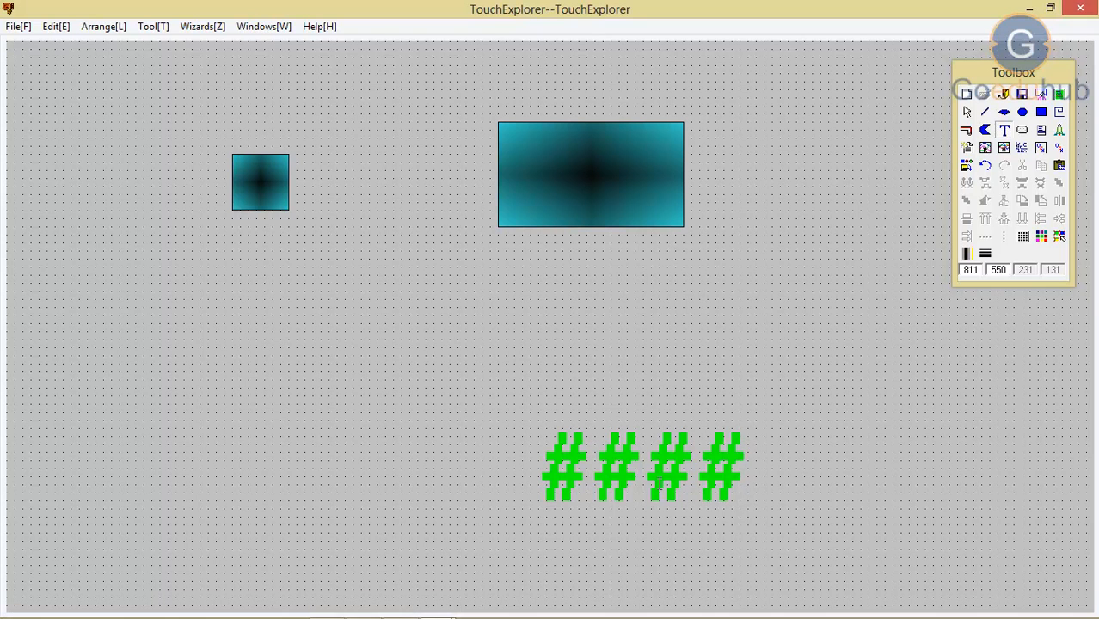
{"action": "left_click", "coordinate": [691, 433]}
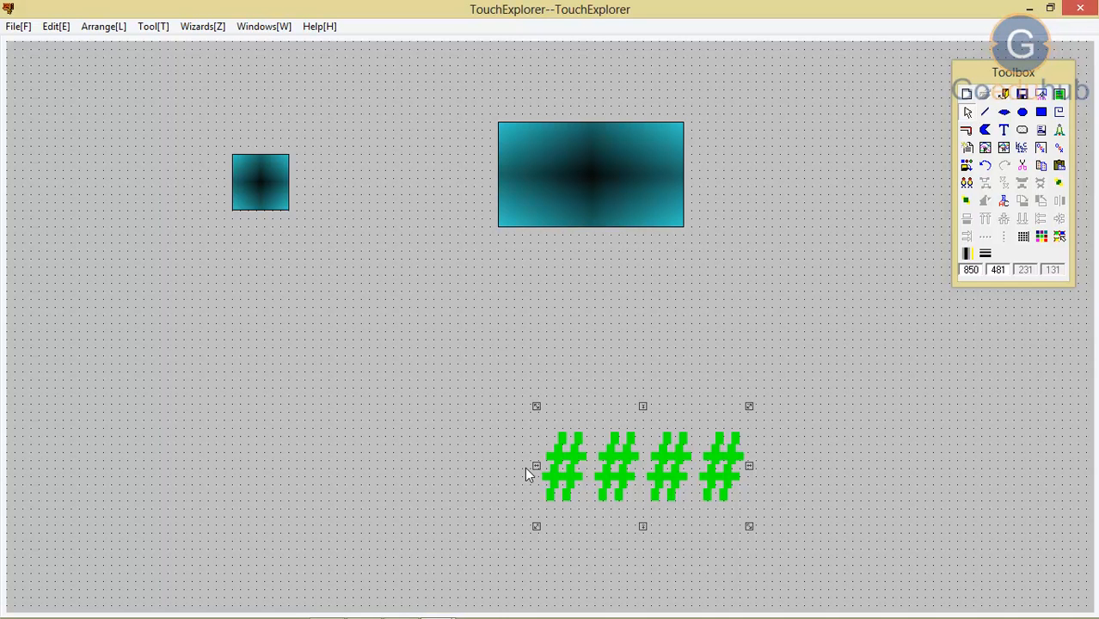
Step: Start an analog value display link on the "####" text, clear its expression and open the tag selection
{"action": "double_click", "coordinate": [628, 475]}
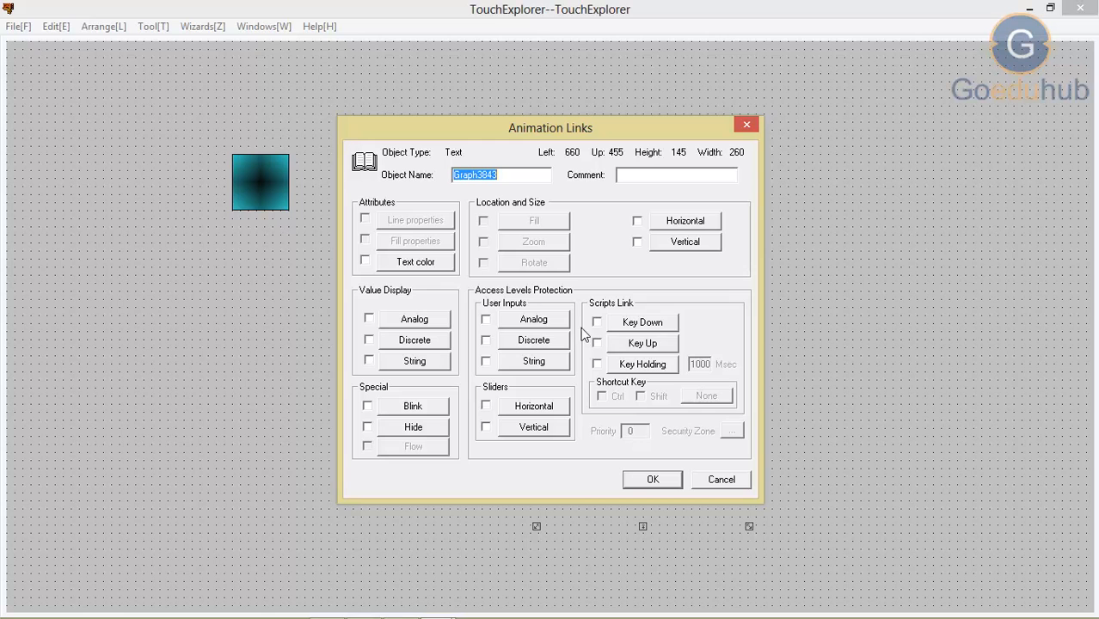
{"action": "left_click", "coordinate": [412, 325]}
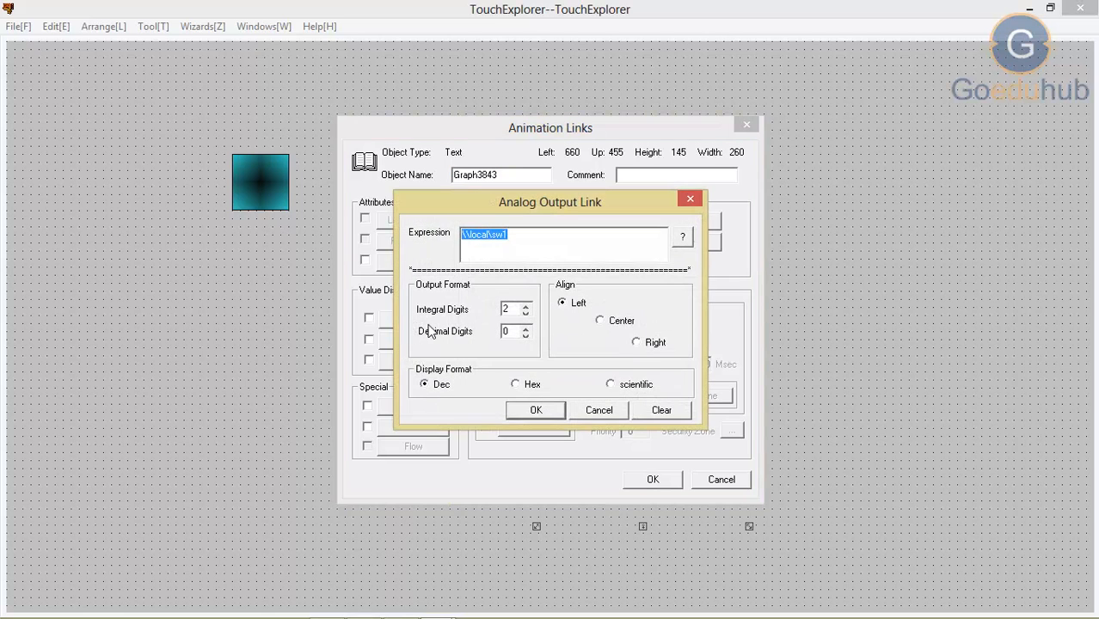
{"action": "left_click", "coordinate": [545, 247]}
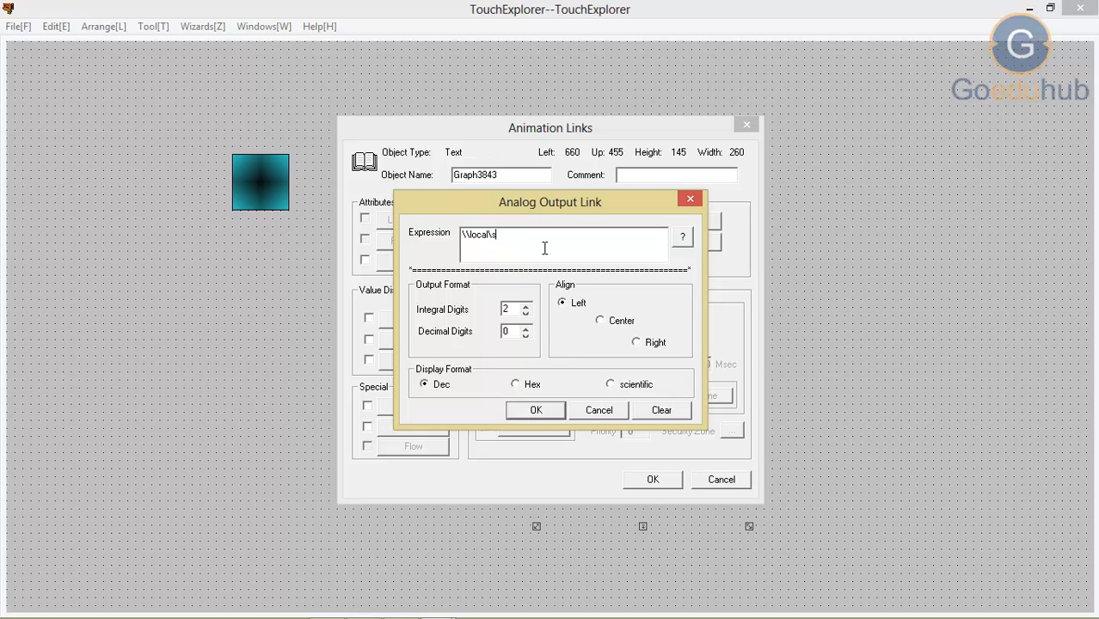
{"action": "key", "text": "BackSpace"}
{"action": "key", "text": "BackSpace"}
{"action": "key", "text": "BackSpace"}
{"action": "key", "text": "BackSpace"}
{"action": "key", "text": "BackSpace"}
{"action": "key", "text": "BackSpace"}
{"action": "key", "text": "BackSpace"}
{"action": "key", "text": "BackSpace"}
{"action": "left_click", "coordinate": [683, 243]}
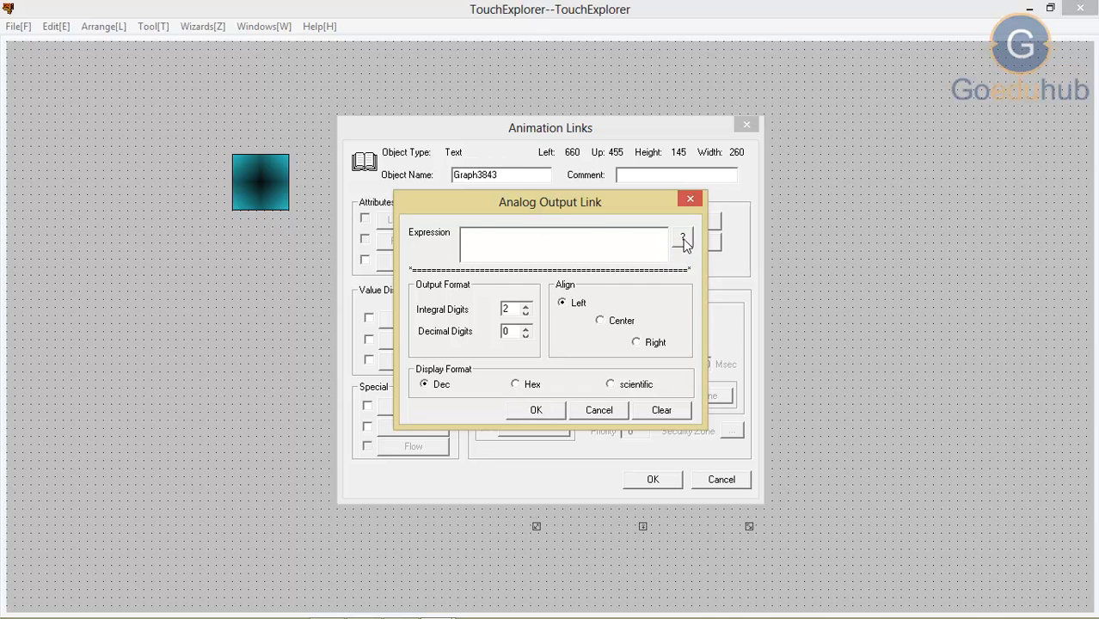
Step: Define a new memory analog tag named sl with a maximum value of 200
{"action": "left_click", "coordinate": [412, 153]}
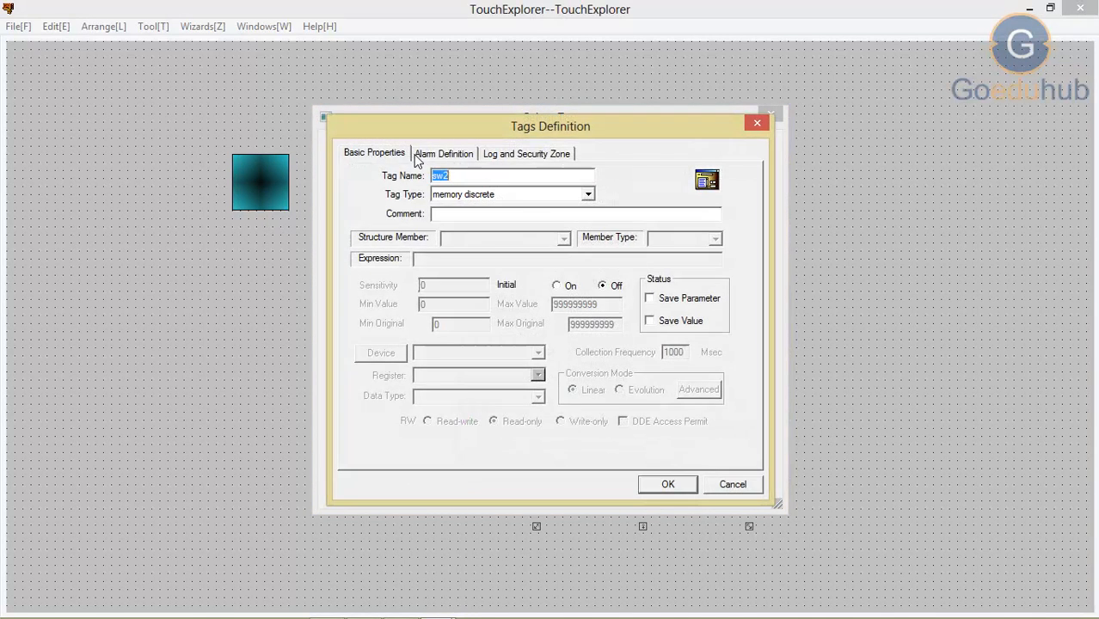
{"action": "type", "text": "s"}
{"action": "left_click", "coordinate": [589, 195]}
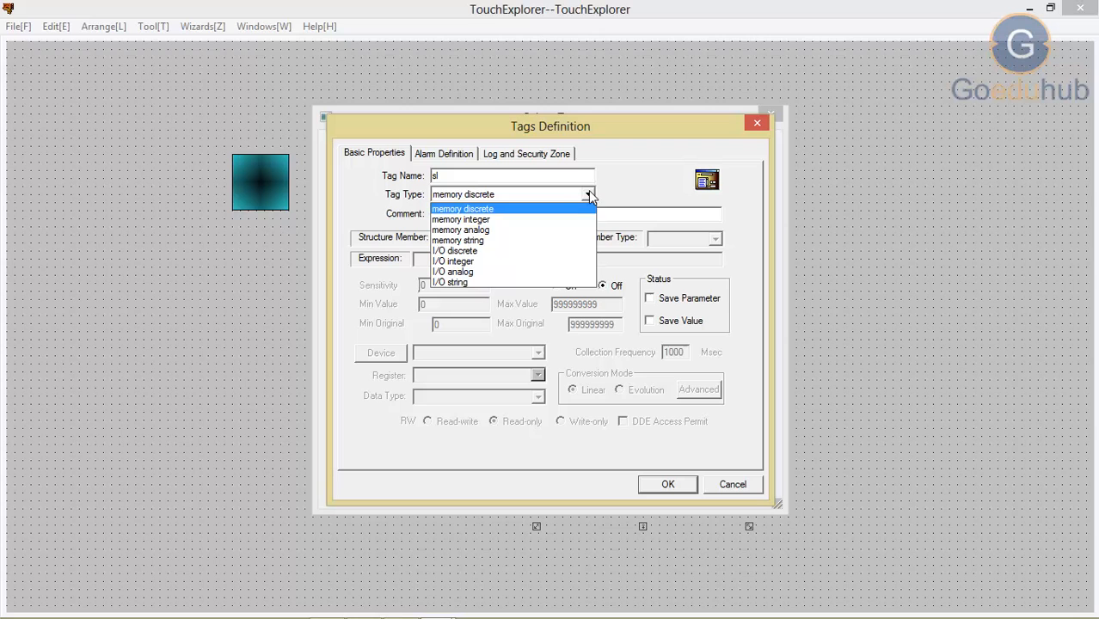
{"action": "left_click", "coordinate": [497, 231]}
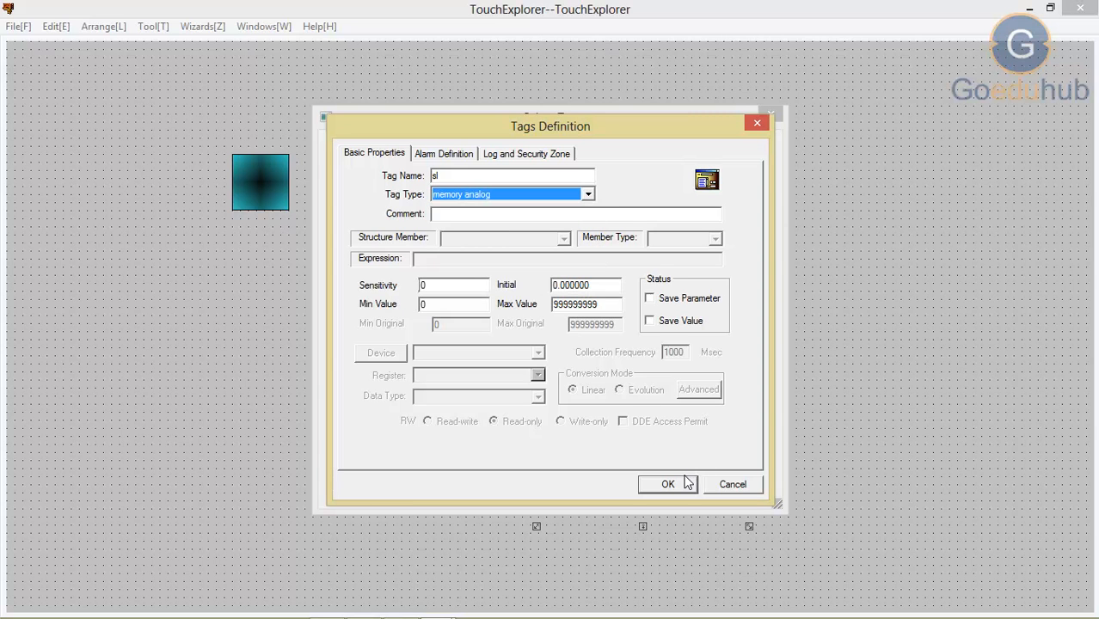
{"action": "double_click", "coordinate": [609, 304]}
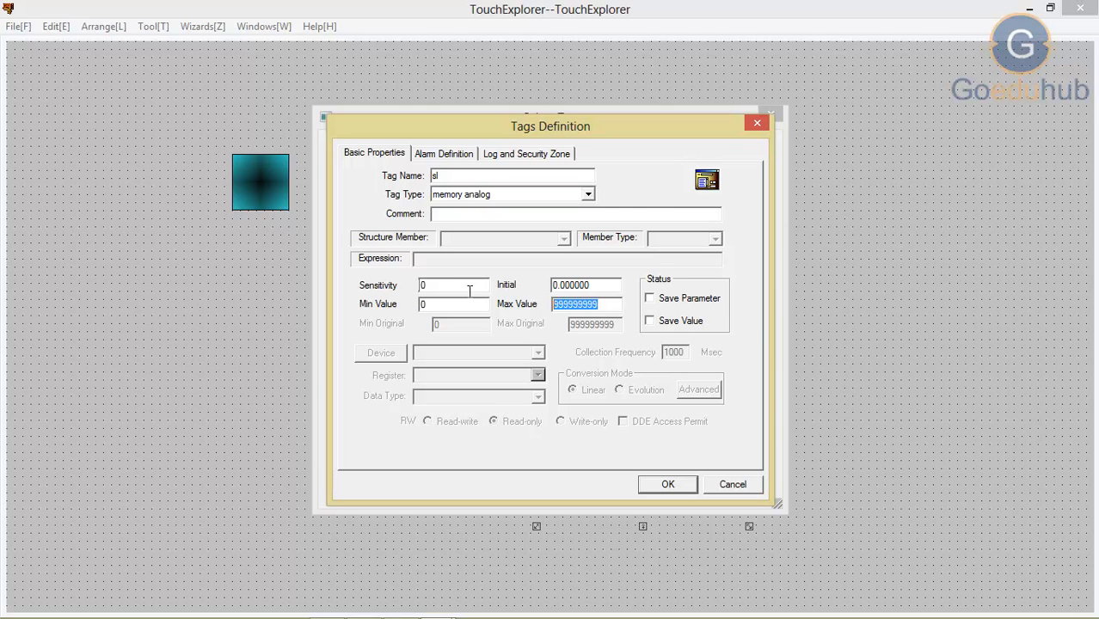
{"action": "type", "text": "1"}
{"action": "key", "text": "BackSpace"}
{"action": "type", "text": "200"}
{"action": "left_click", "coordinate": [652, 489]}
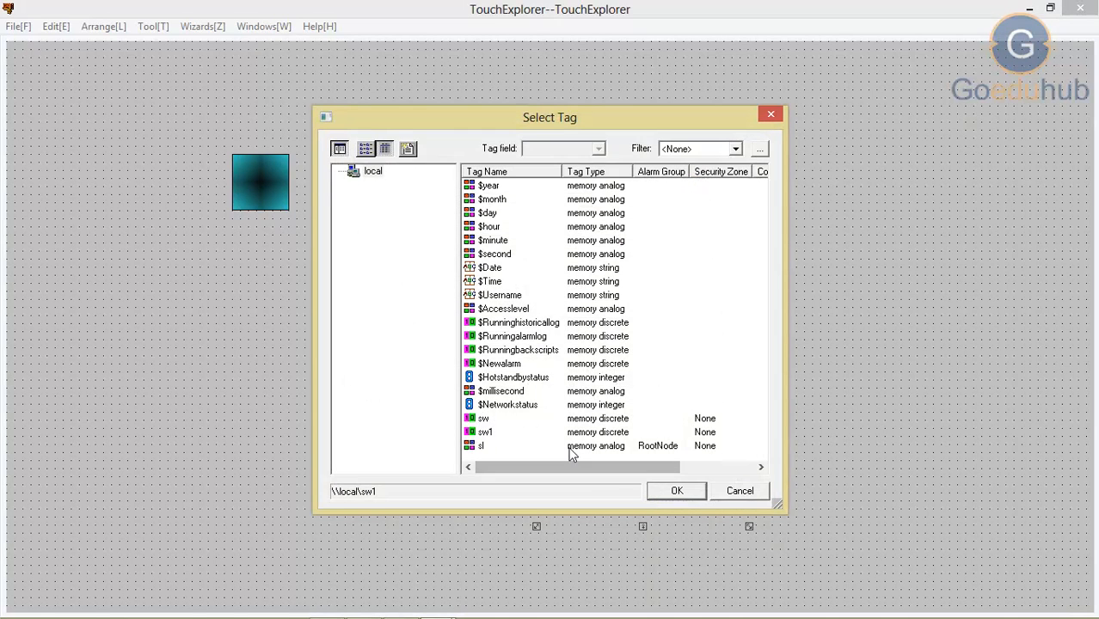
Step: Assign the tag \\local\sl to the text's analog output link and accept its animation links
{"action": "left_click", "coordinate": [567, 446]}
{"action": "left_click", "coordinate": [675, 492]}
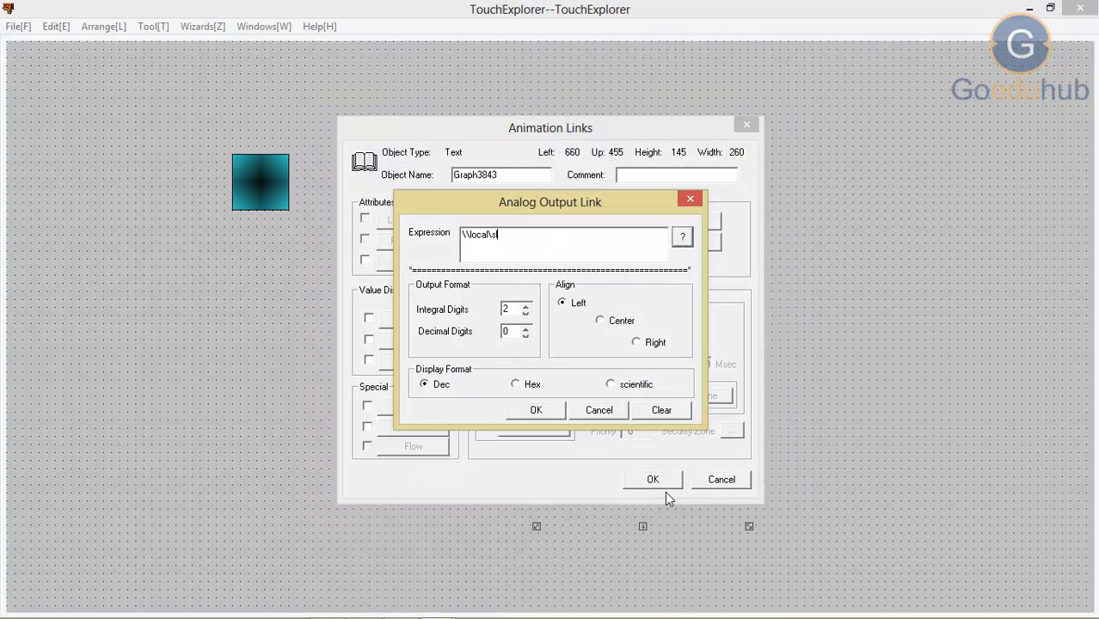
{"action": "left_click", "coordinate": [537, 411]}
{"action": "left_click", "coordinate": [653, 479]}
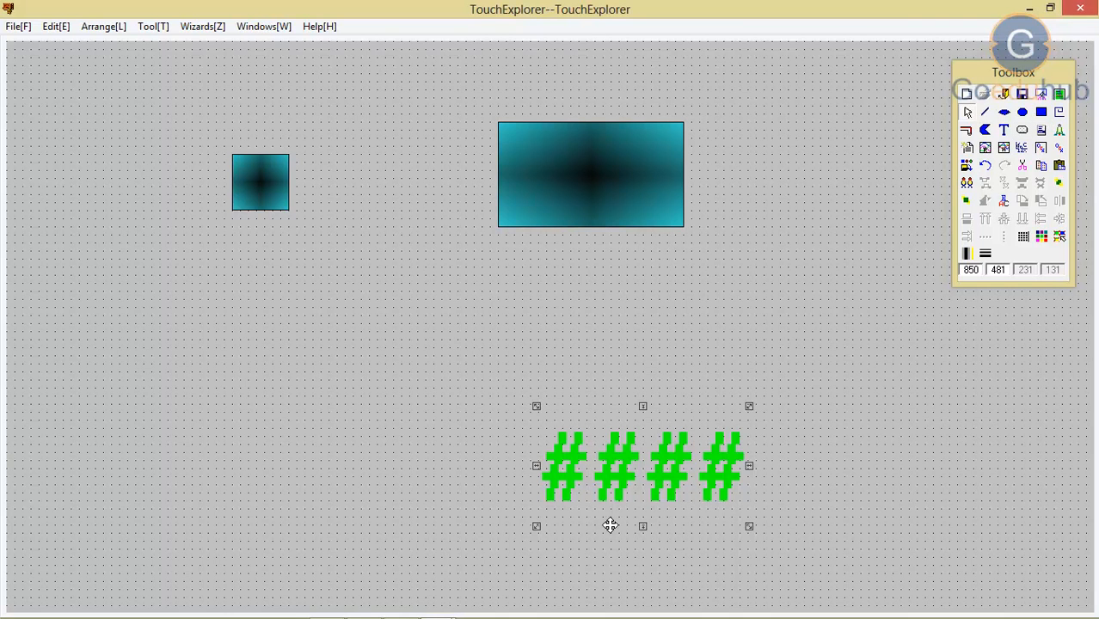
Step: Draw a narrow upright rectangle about 40 by 211 below the small rectangle, beside the "####" text
{"action": "left_click", "coordinate": [1041, 112]}
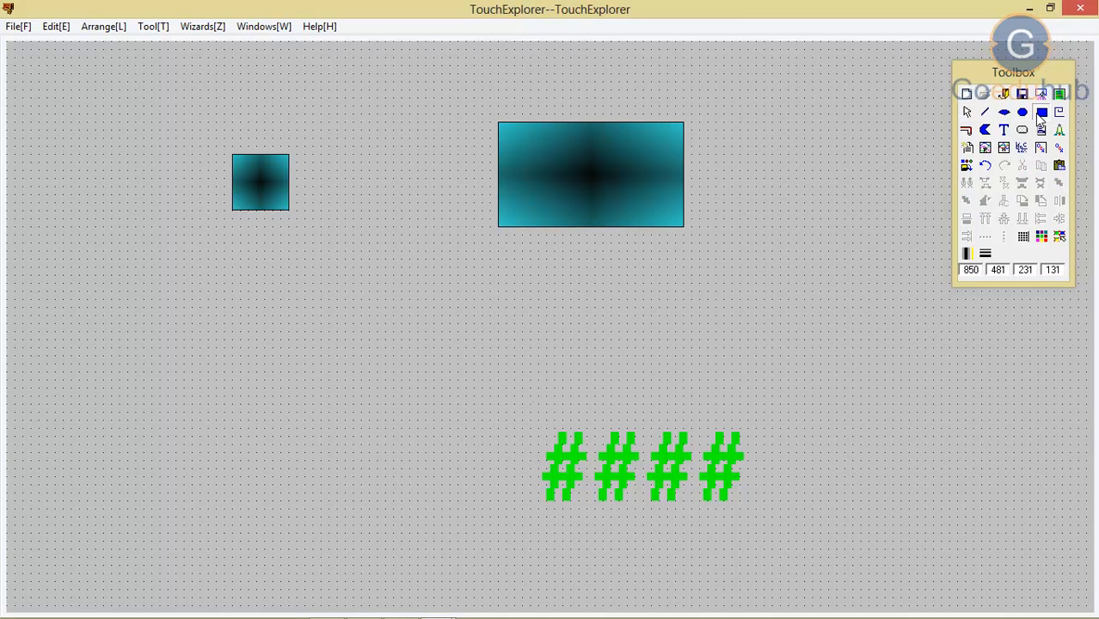
{"action": "left_click_drag", "start_coordinate": [231, 373], "coordinate": [266, 544]}
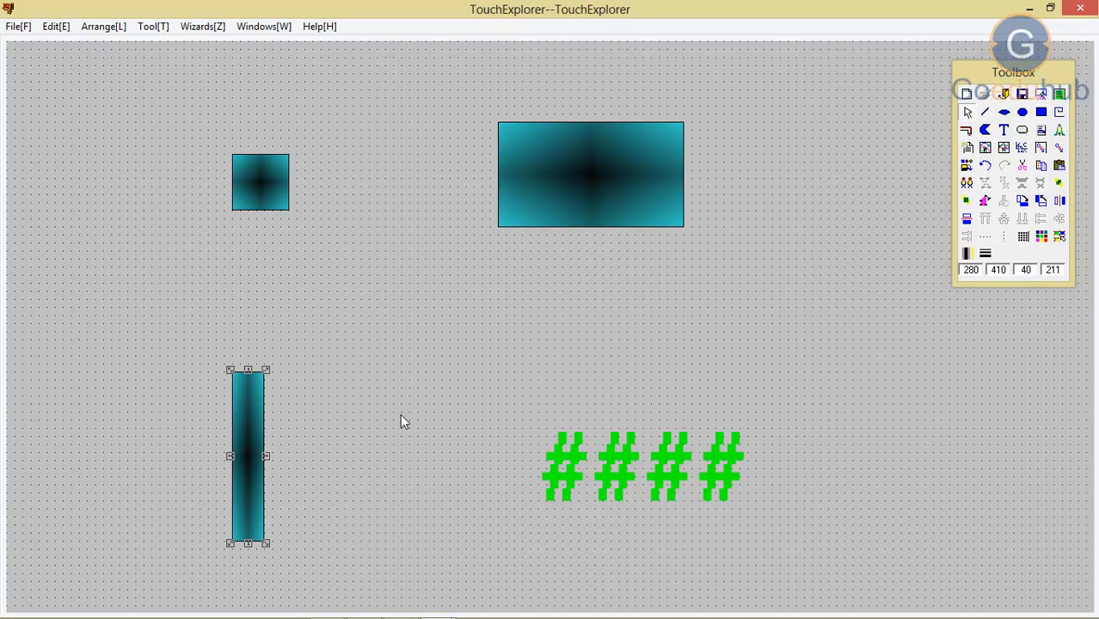
{"action": "left_click", "coordinate": [366, 344]}
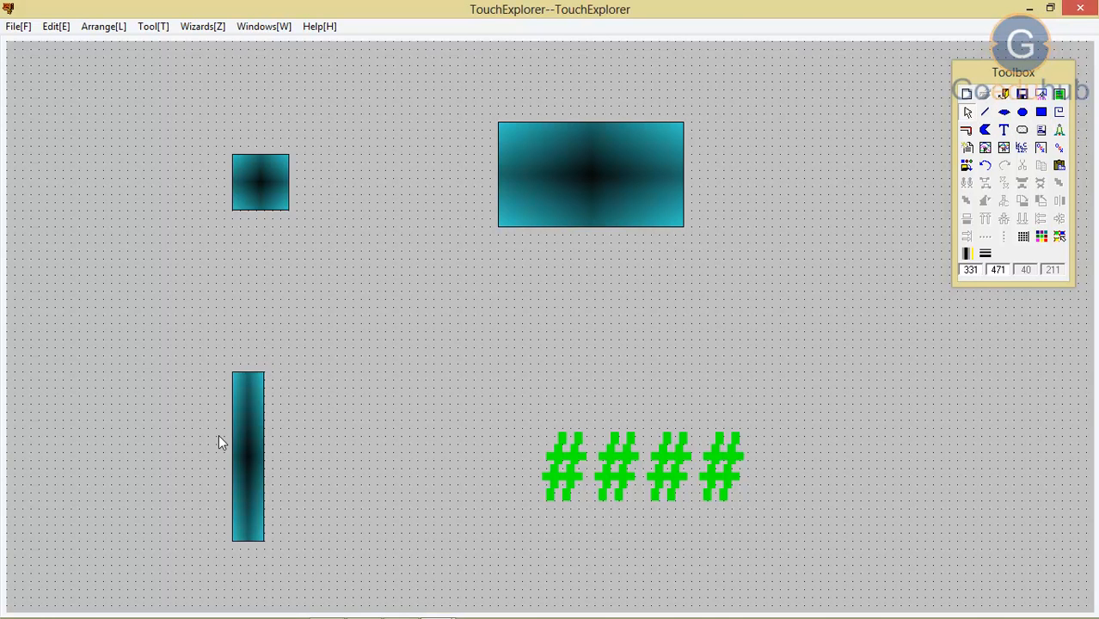
Step: Give the narrow rectangle an analog user input link to \\local\sl with the message "Please input" and a range of 0 to 100
{"action": "left_click", "coordinate": [247, 449]}
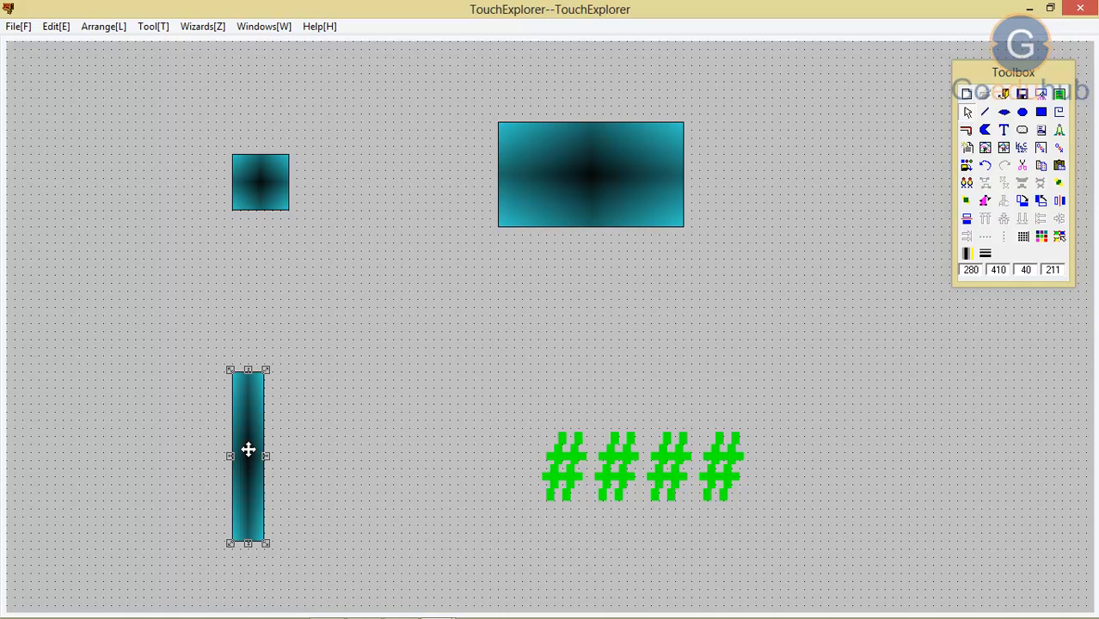
{"action": "double_click", "coordinate": [248, 449]}
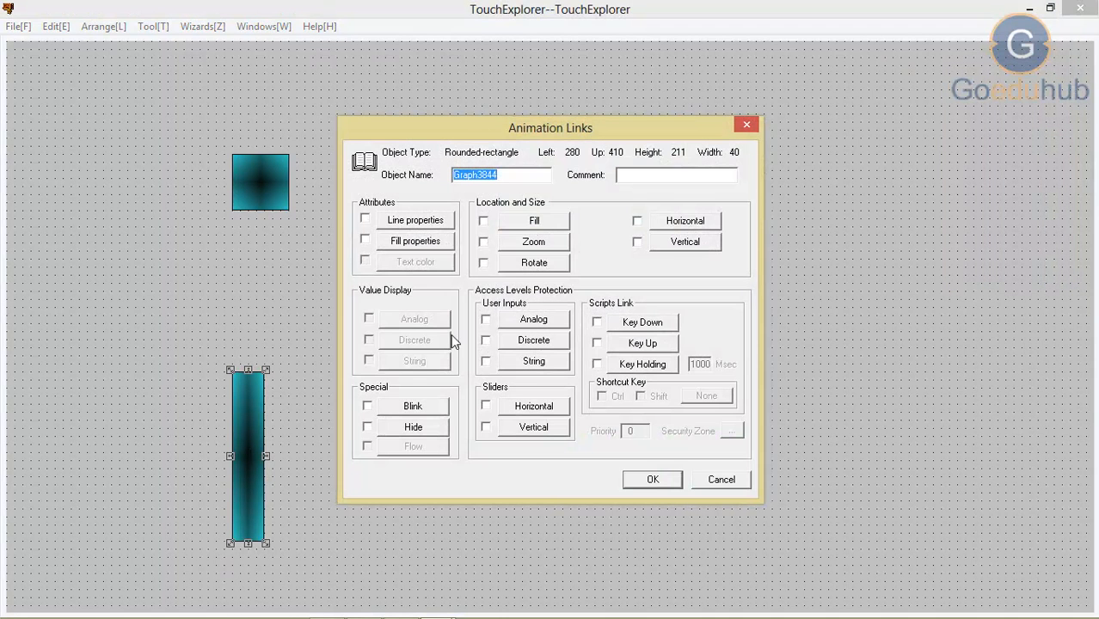
{"action": "left_click", "coordinate": [532, 320]}
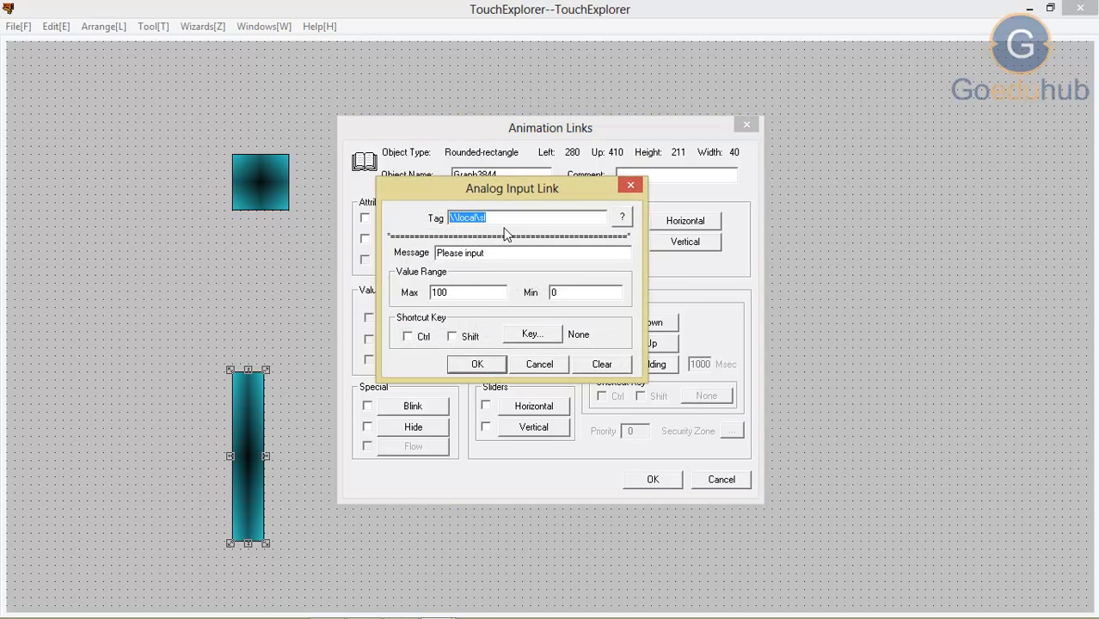
{"action": "left_click", "coordinate": [483, 365]}
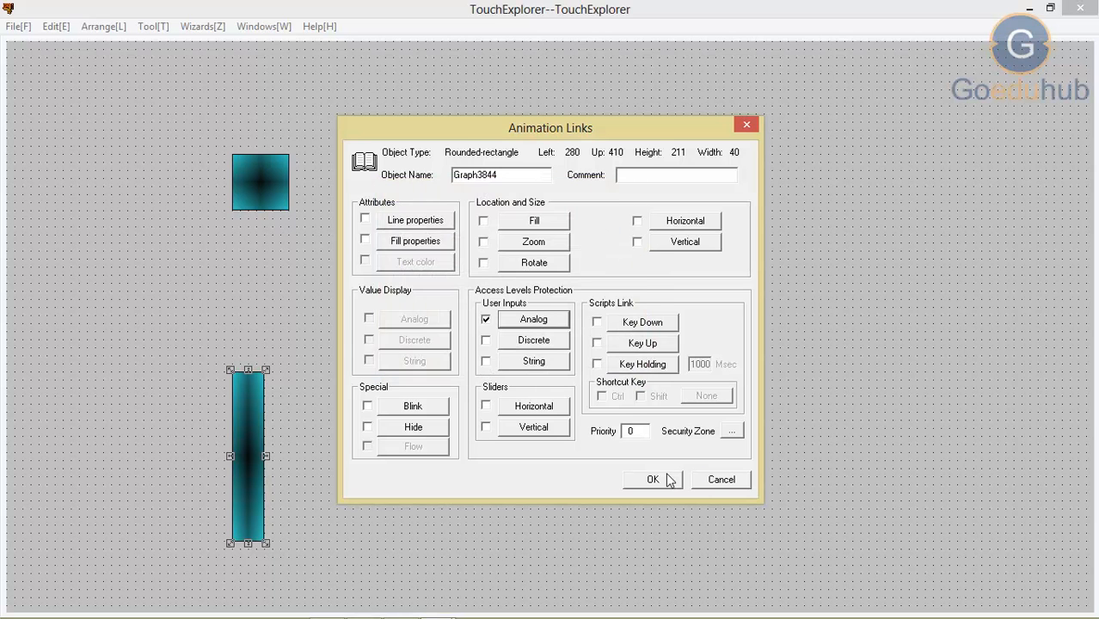
{"action": "left_click", "coordinate": [652, 480]}
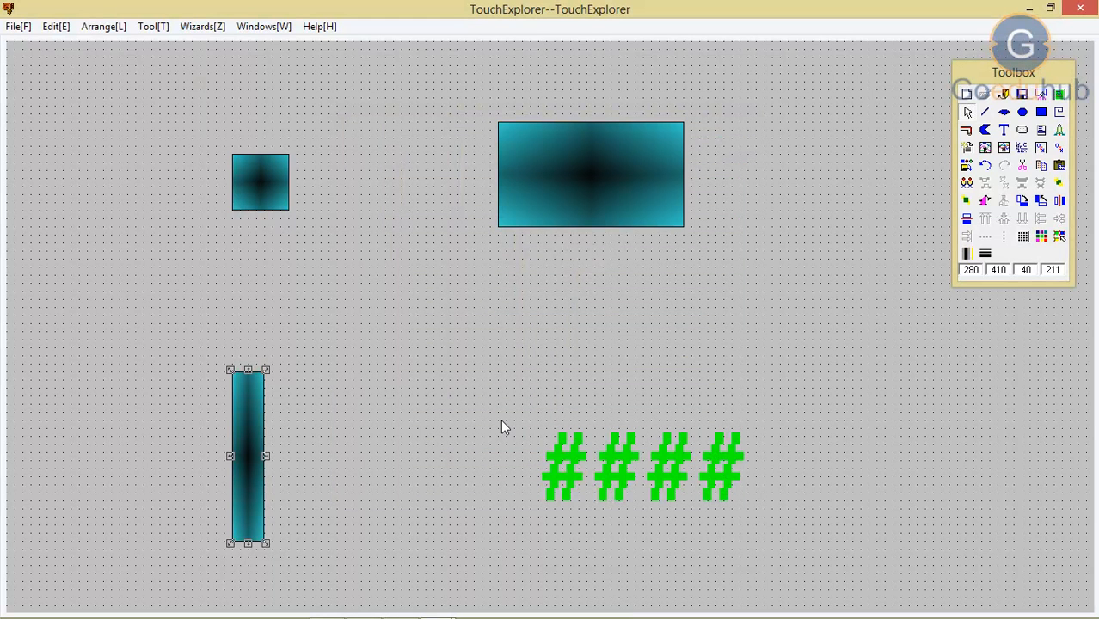
Step: Save the picture pic1 and switch to the TouchView runtime
{"action": "left_click", "coordinate": [478, 419]}
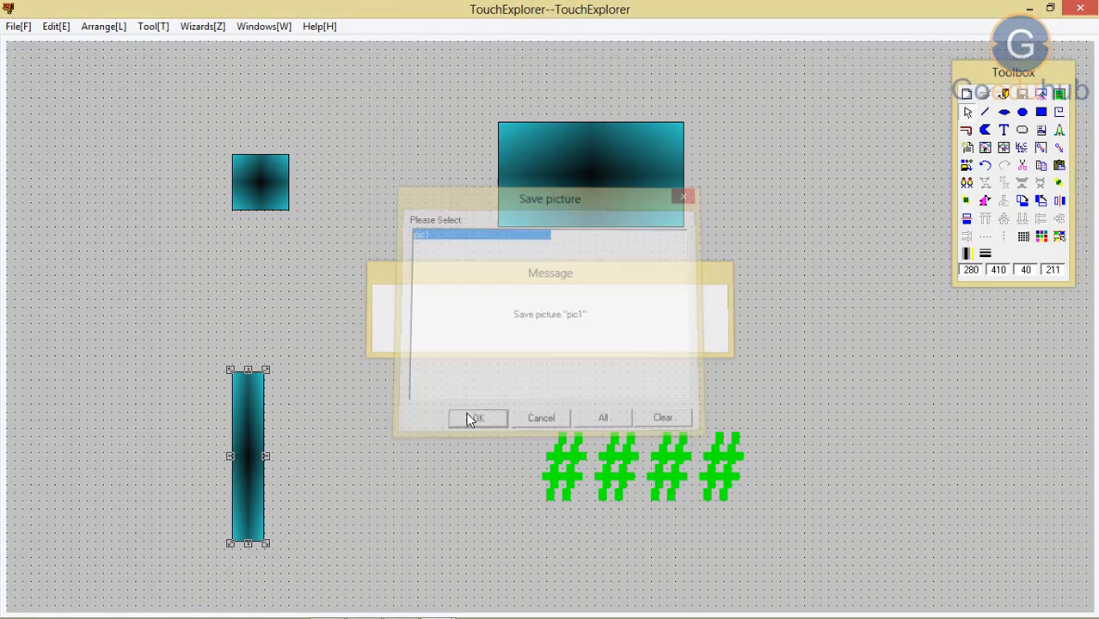
{"action": "right_click", "coordinate": [375, 296]}
{"action": "left_click", "coordinate": [401, 322]}
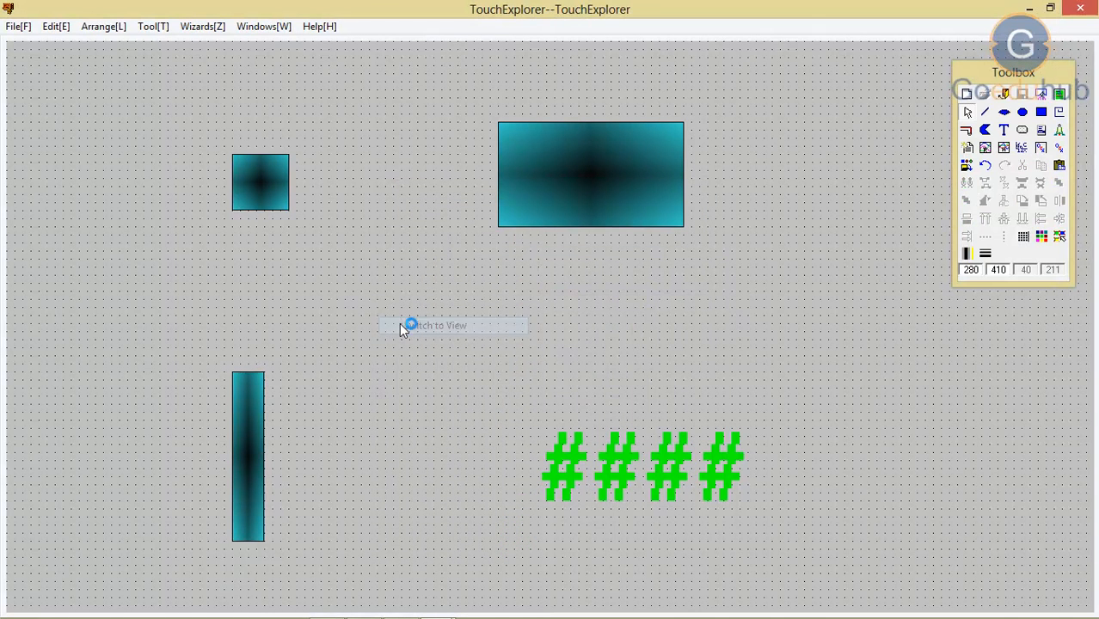
{"action": "left_click", "coordinate": [723, 352]}
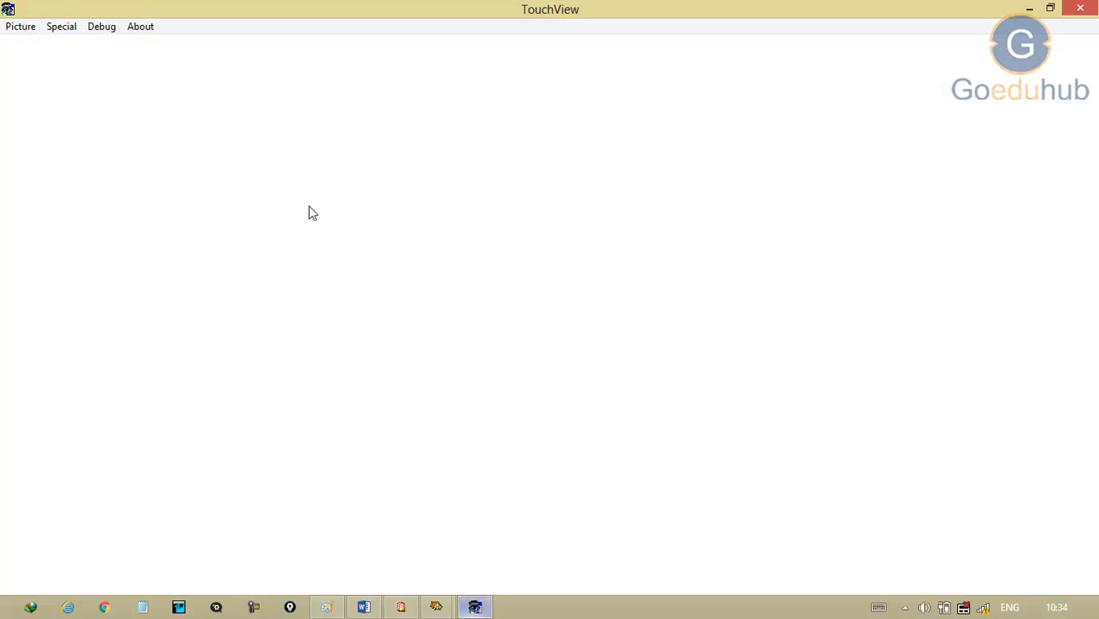
Step: Open the picture pic1 in the runtime
{"action": "left_click", "coordinate": [5, 28]}
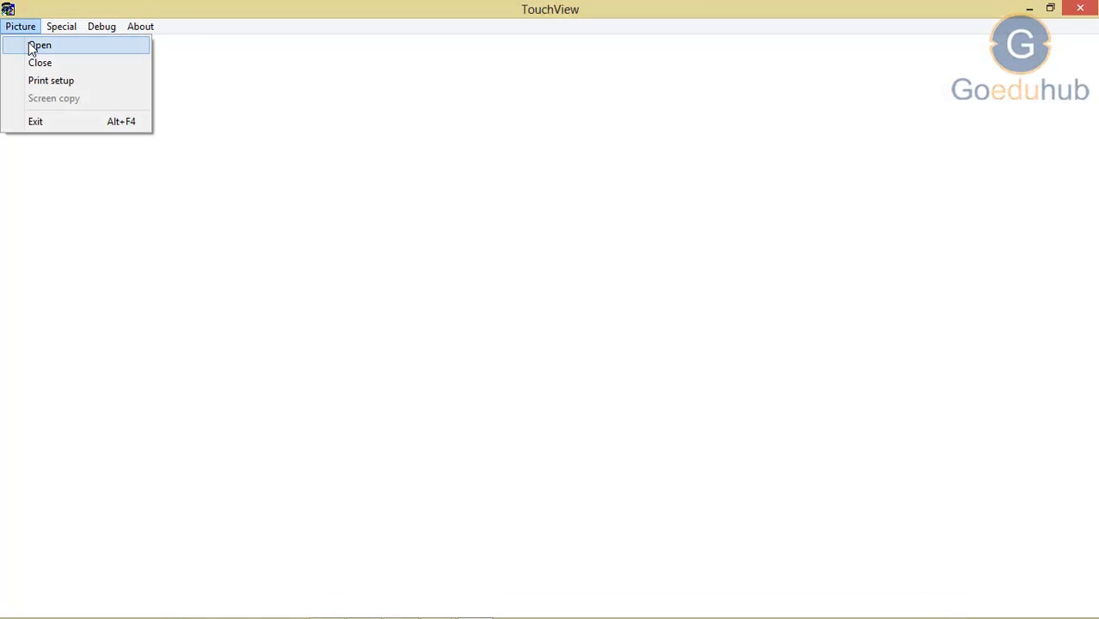
{"action": "left_click", "coordinate": [29, 44]}
{"action": "left_click", "coordinate": [459, 260]}
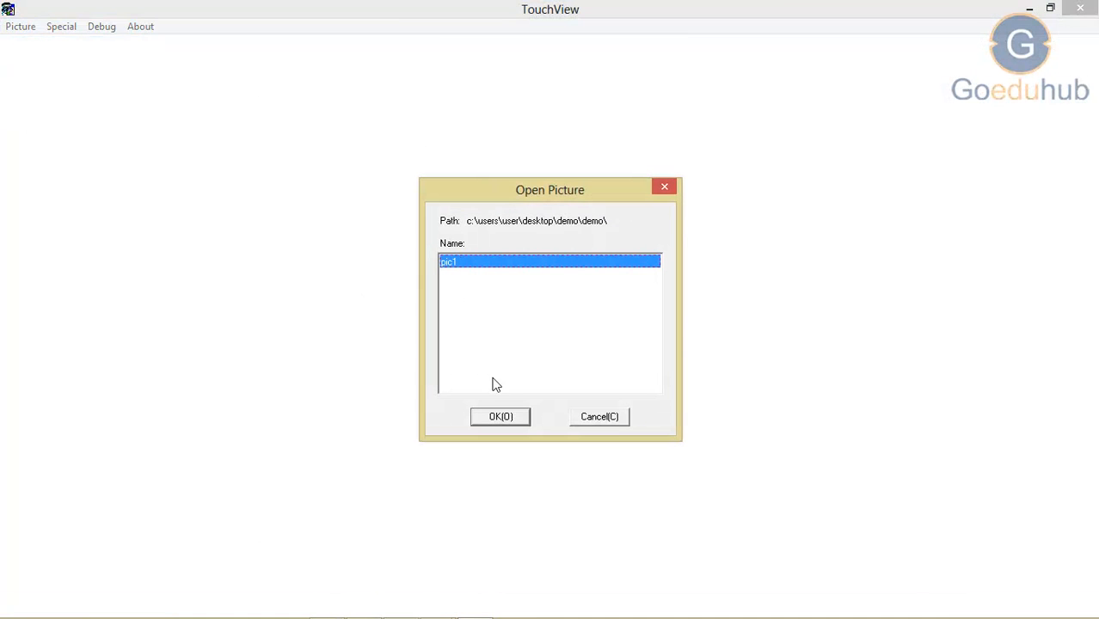
{"action": "left_click", "coordinate": [497, 414]}
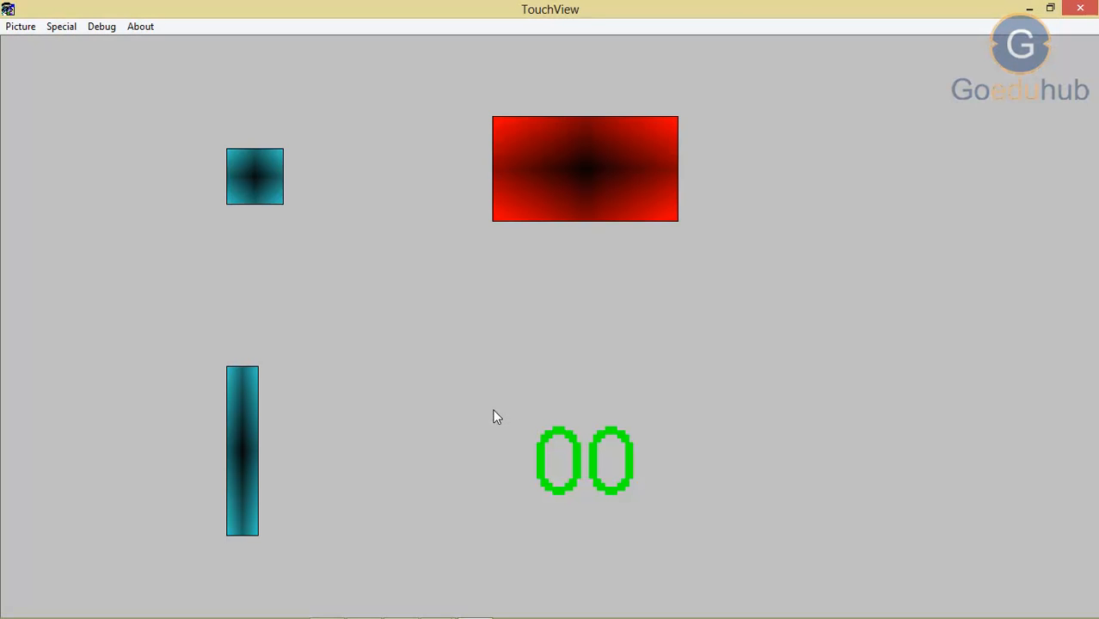
Step: Test the small rectangle's switch by toggling it between Open and Close several times, finishing with Open
{"action": "left_click", "coordinate": [241, 166]}
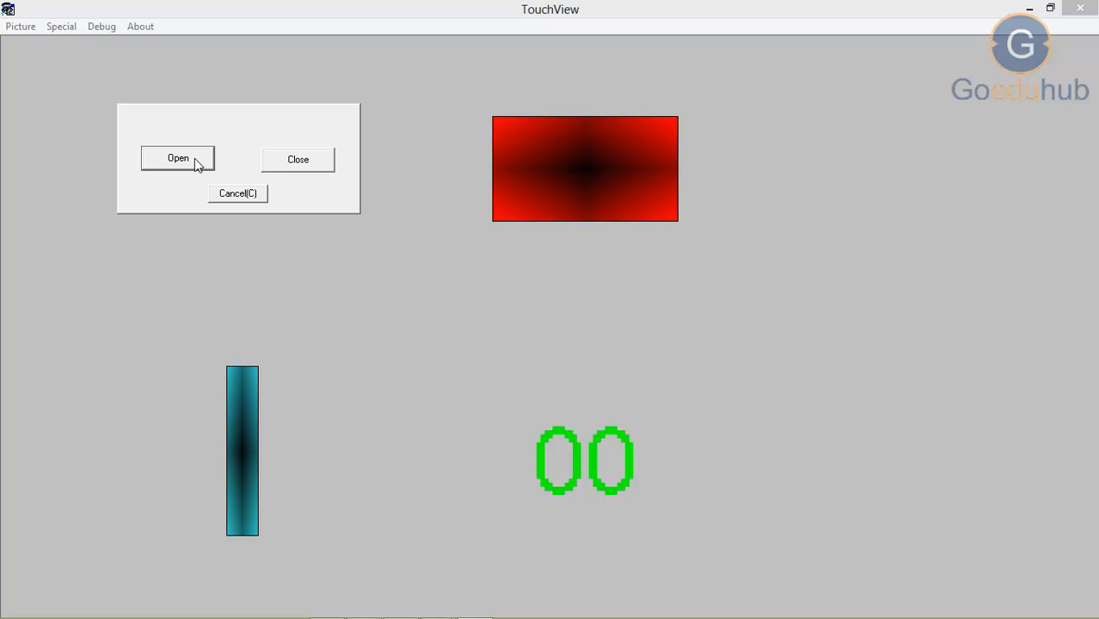
{"action": "left_click", "coordinate": [323, 161]}
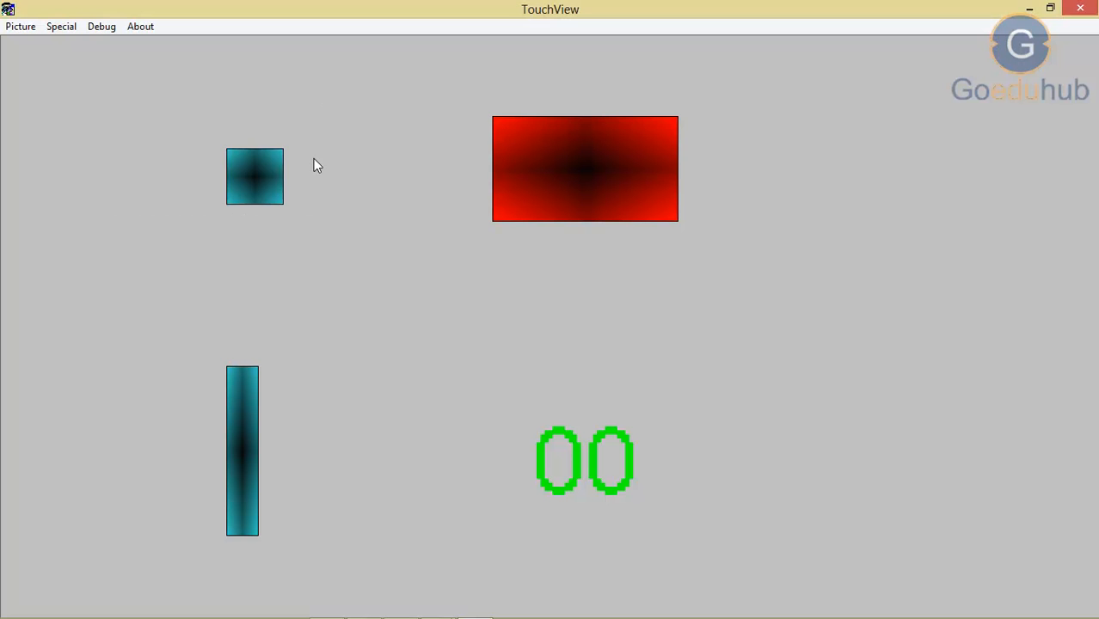
{"action": "left_click", "coordinate": [273, 165]}
{"action": "left_click", "coordinate": [211, 163]}
{"action": "left_click", "coordinate": [245, 164]}
{"action": "left_click", "coordinate": [287, 166]}
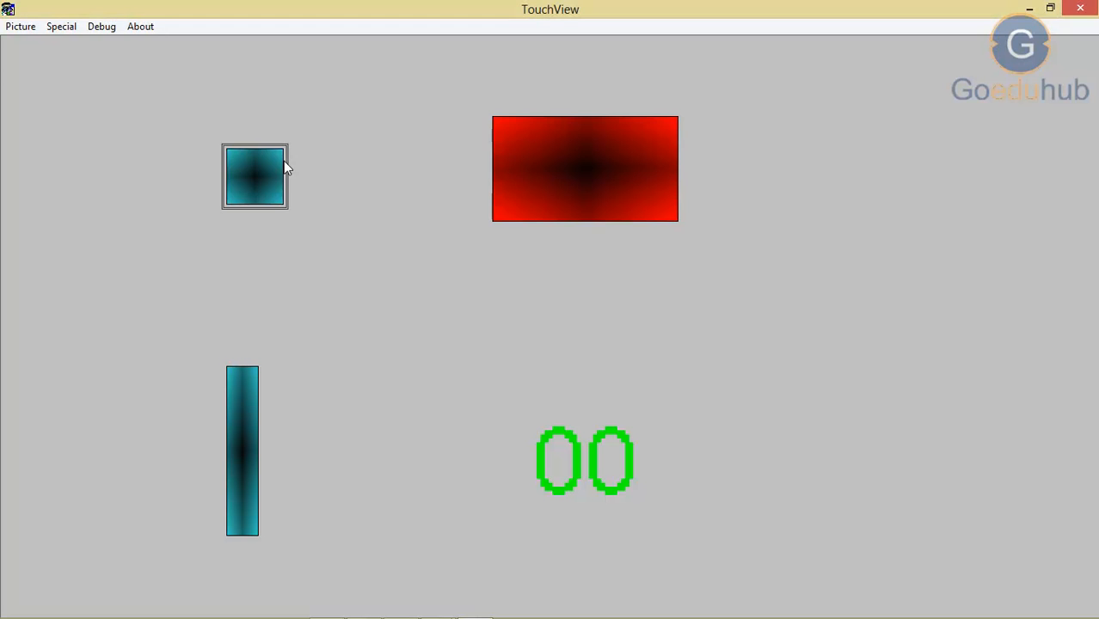
{"action": "left_click", "coordinate": [256, 171]}
{"action": "left_click", "coordinate": [209, 167]}
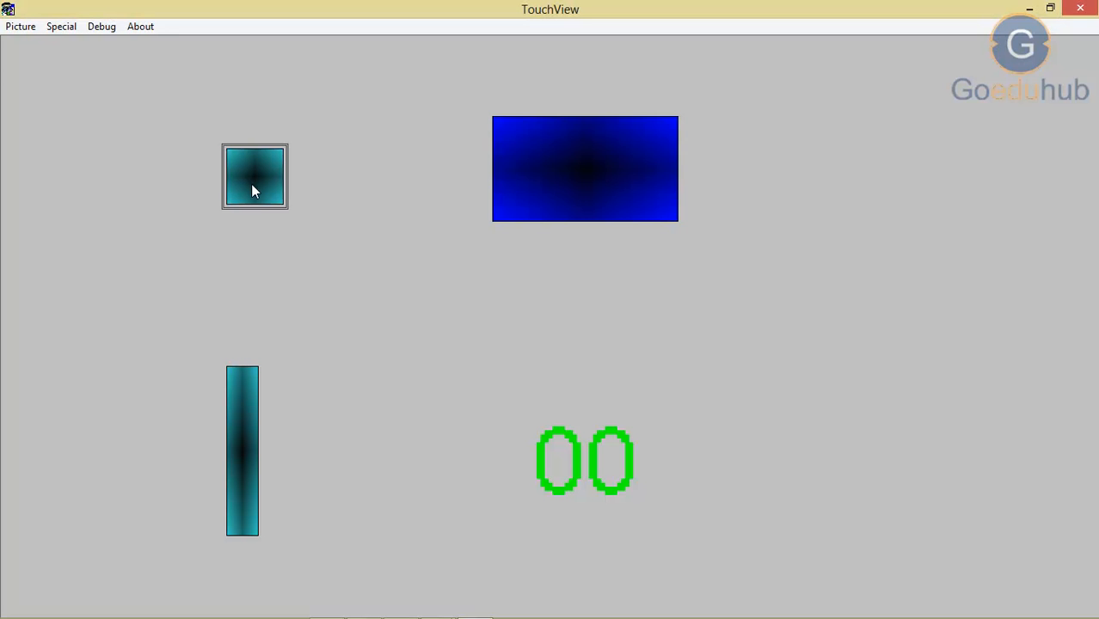
Step: Enter 56 as the analog input value of the narrow upright rectangle
{"action": "left_click", "coordinate": [232, 458]}
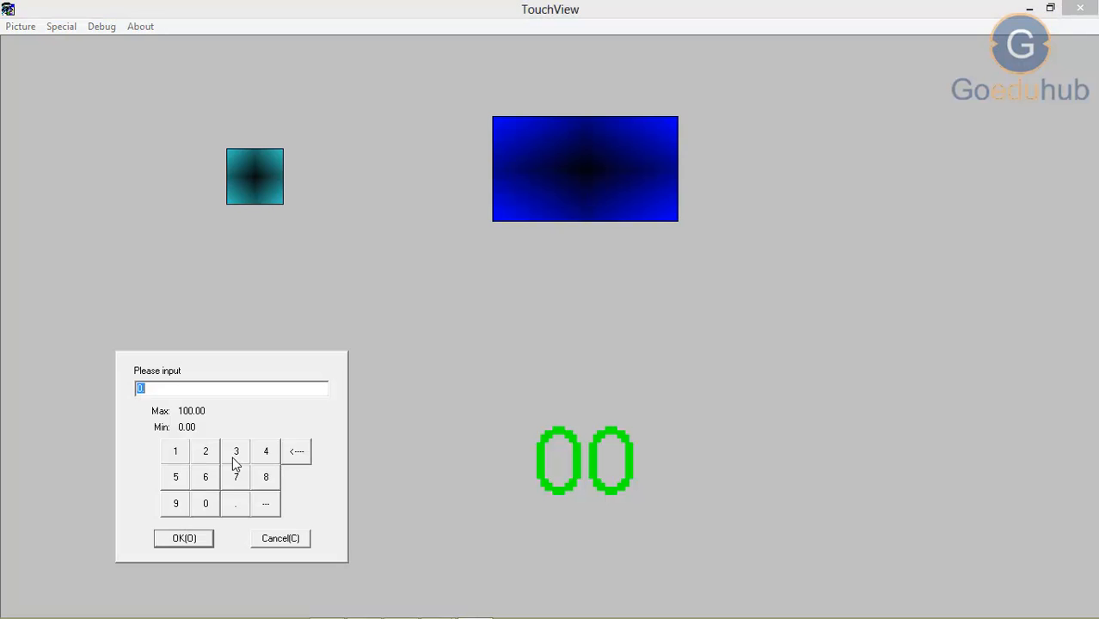
{"action": "left_click", "coordinate": [179, 483]}
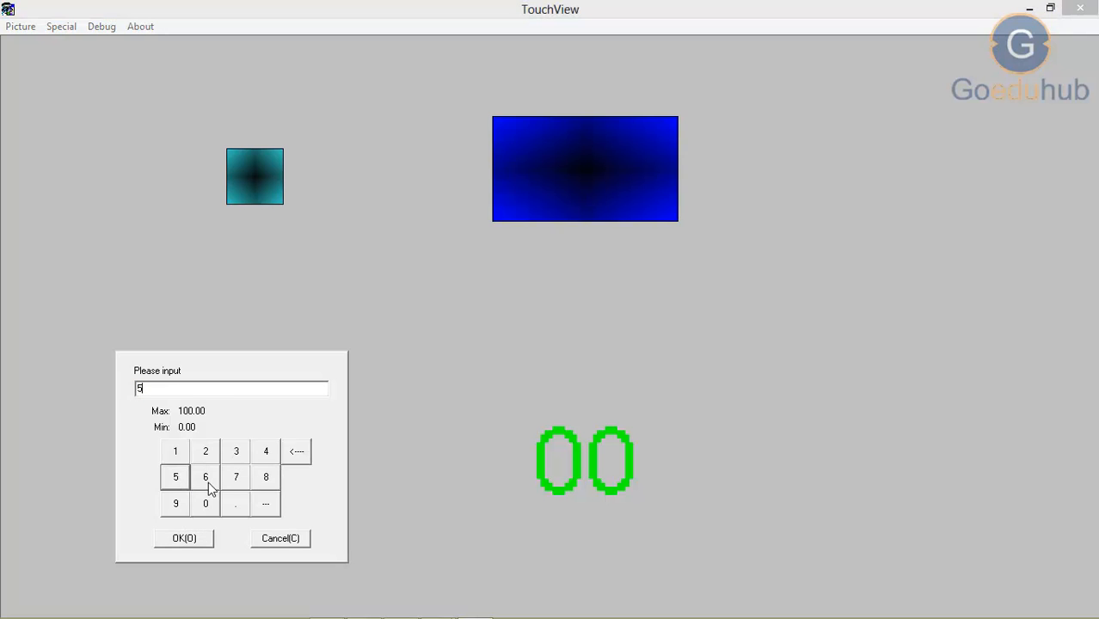
{"action": "left_click", "coordinate": [209, 480]}
{"action": "left_click", "coordinate": [207, 539]}
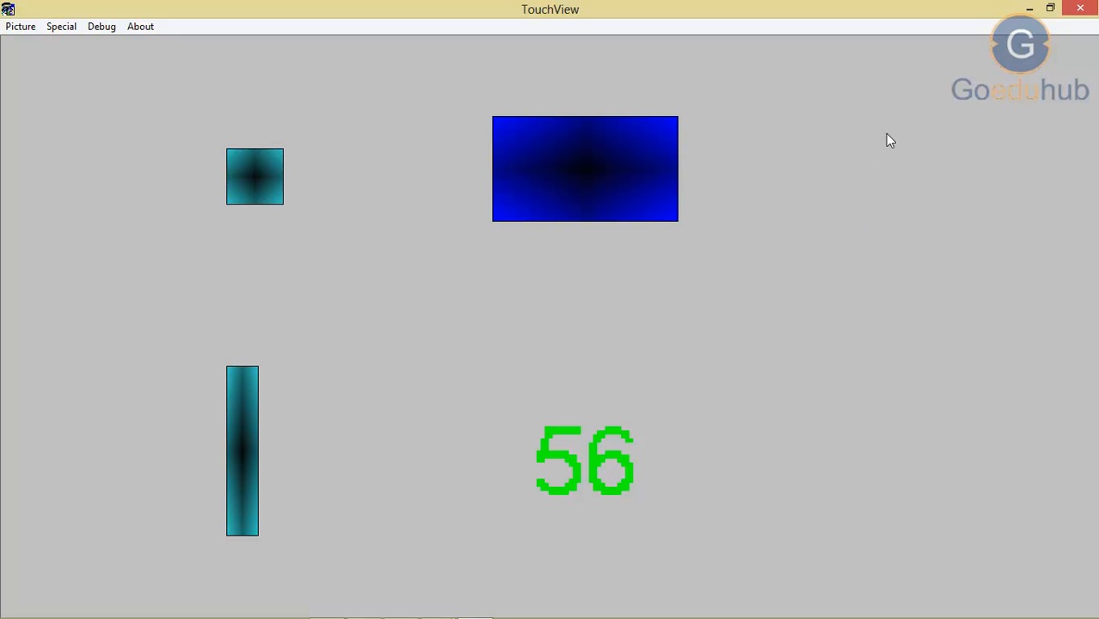
Step: Close the TouchView runtime and return to the picture pic1 in the drawing editor
{"action": "mouse_move", "coordinate": [1077, 22]}
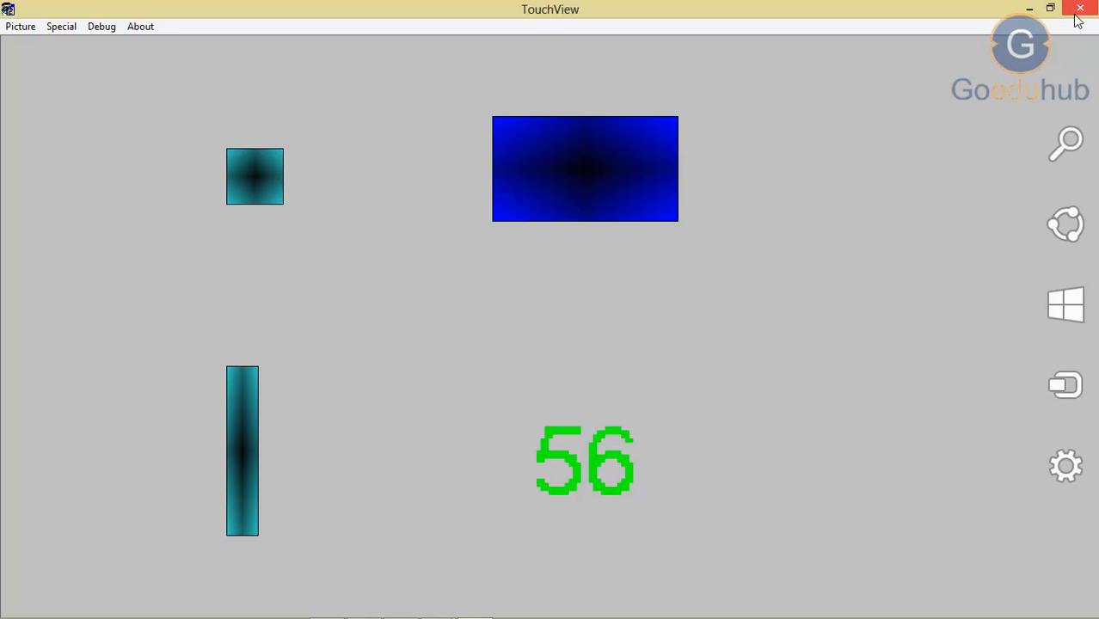
{"action": "left_click", "coordinate": [1079, 10]}
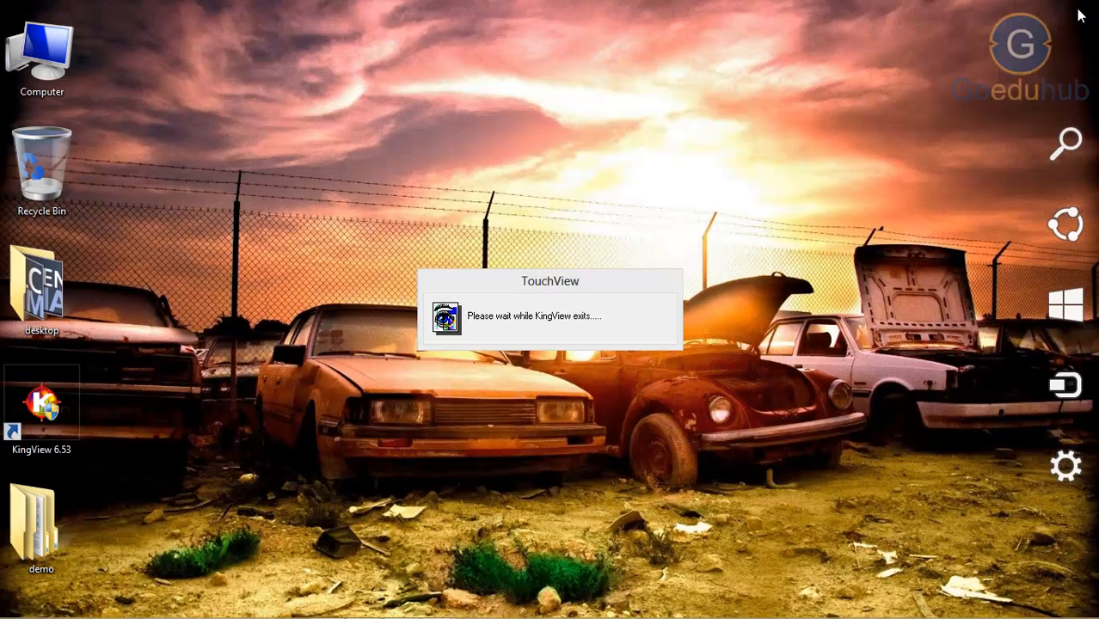
{"action": "mouse_move", "coordinate": [438, 607]}
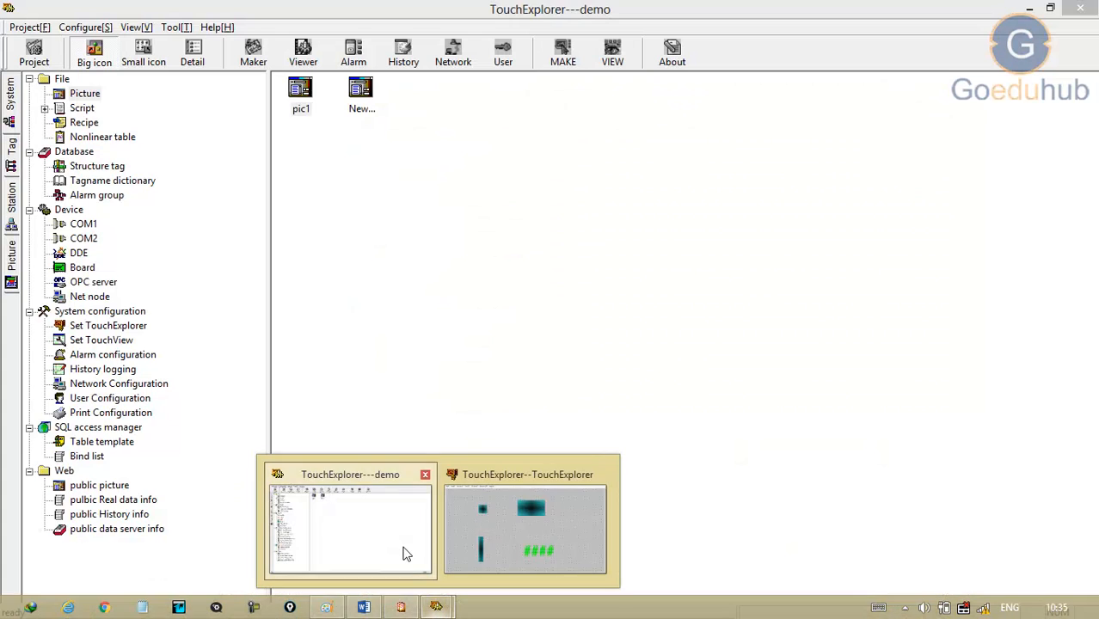
{"action": "left_click", "coordinate": [405, 552]}
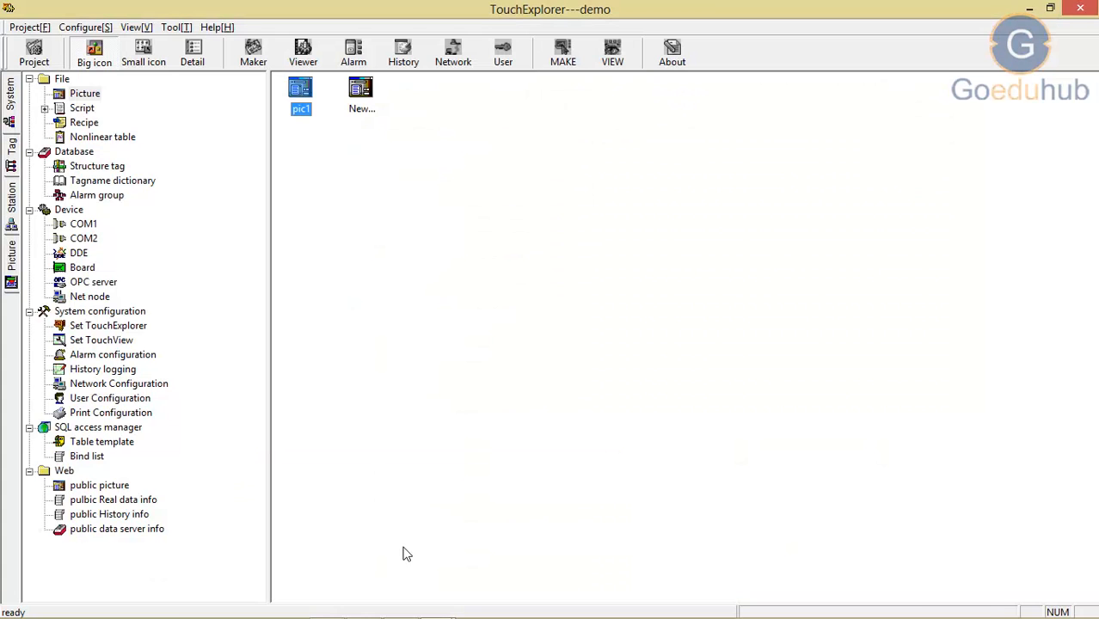
{"action": "mouse_move", "coordinate": [435, 607]}
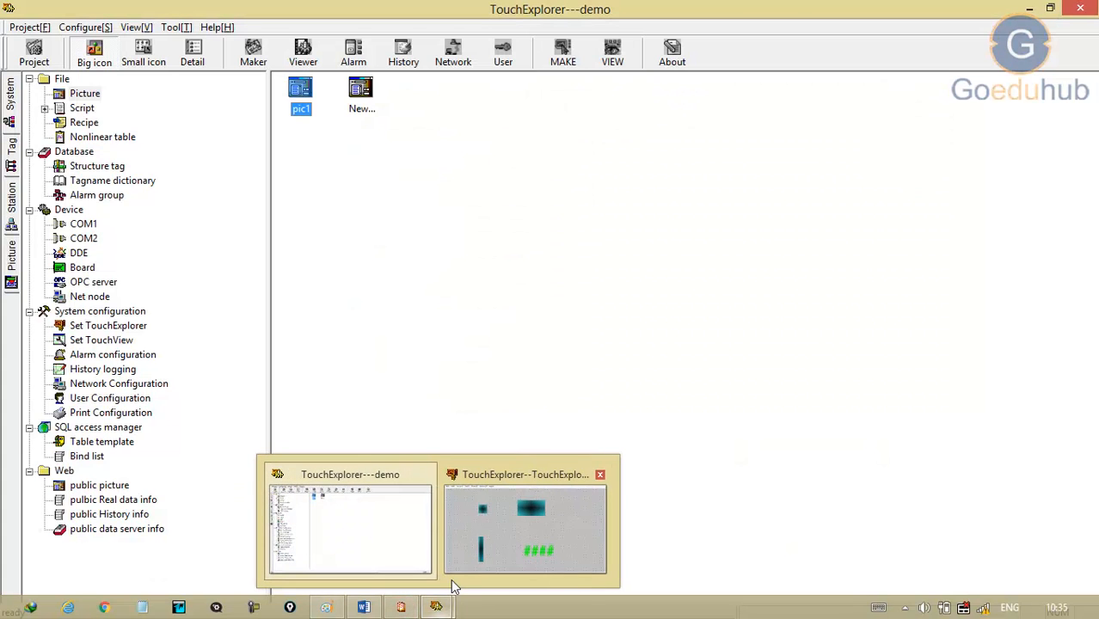
{"action": "left_click", "coordinate": [463, 559]}
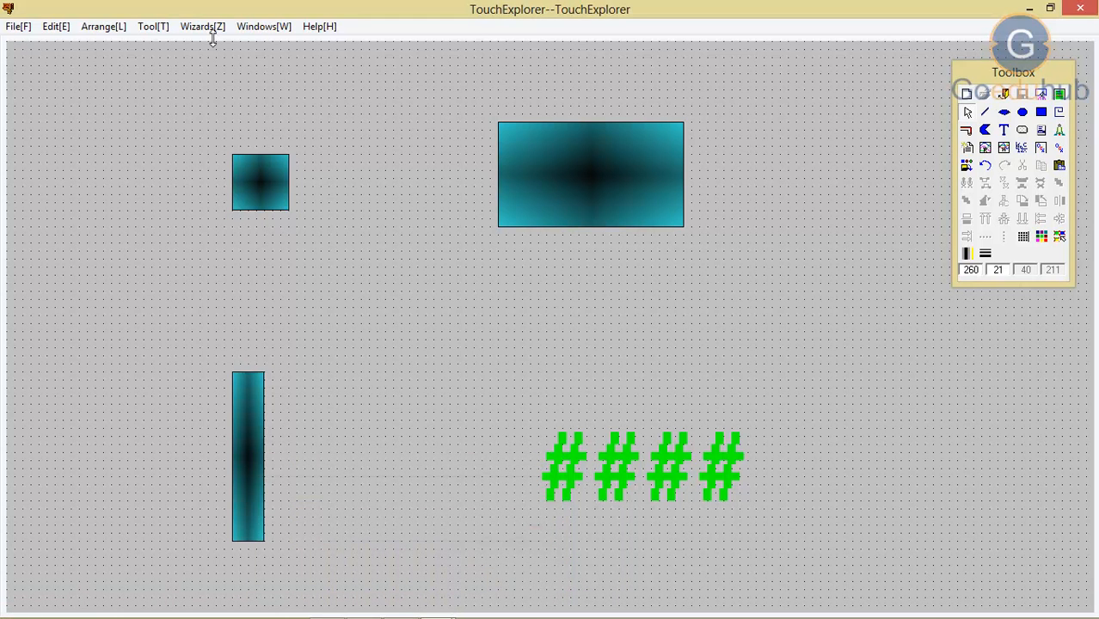
Step: Insert the first toggle switch from the Switches wizard library, placing it beside the small rectangle, on the side away from the large one
{"action": "left_click", "coordinate": [203, 27]}
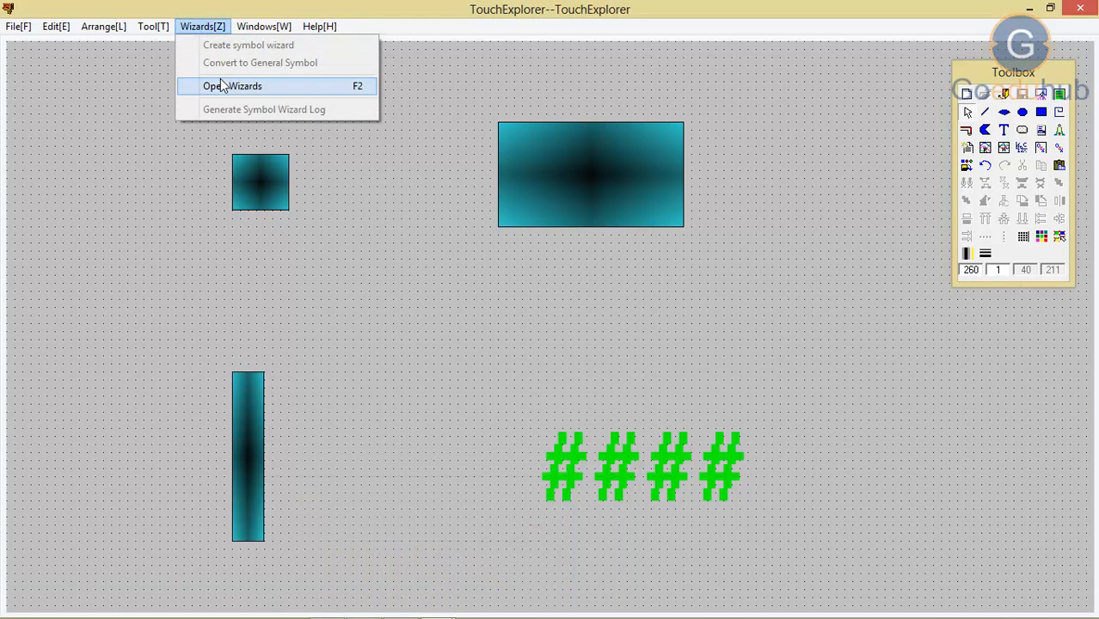
{"action": "left_click", "coordinate": [220, 85]}
{"action": "left_click", "coordinate": [232, 496]}
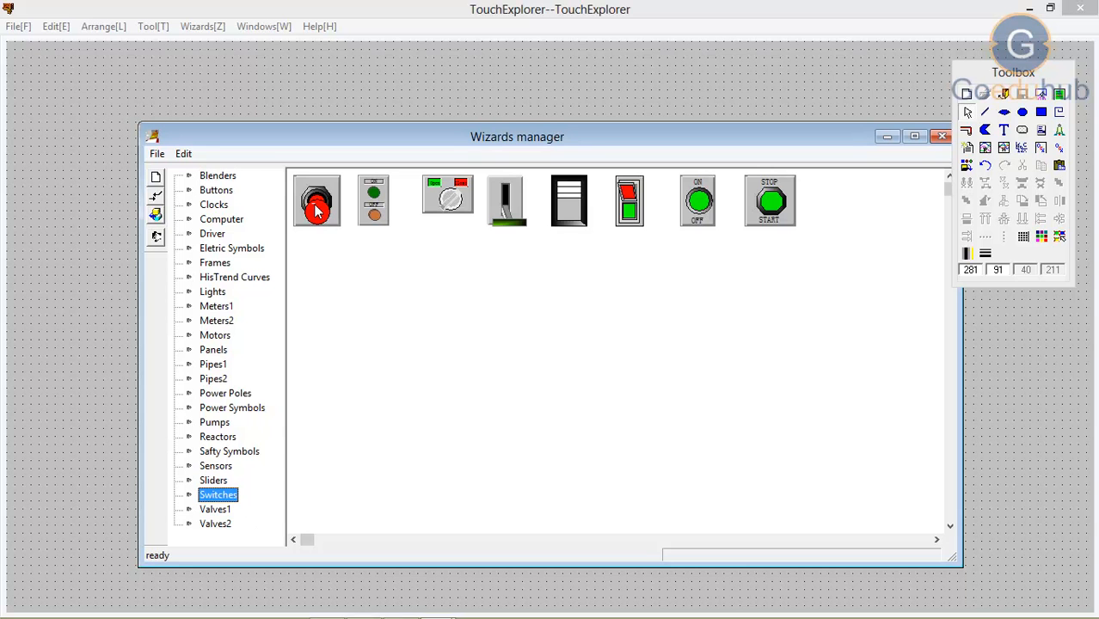
{"action": "double_click", "coordinate": [316, 210]}
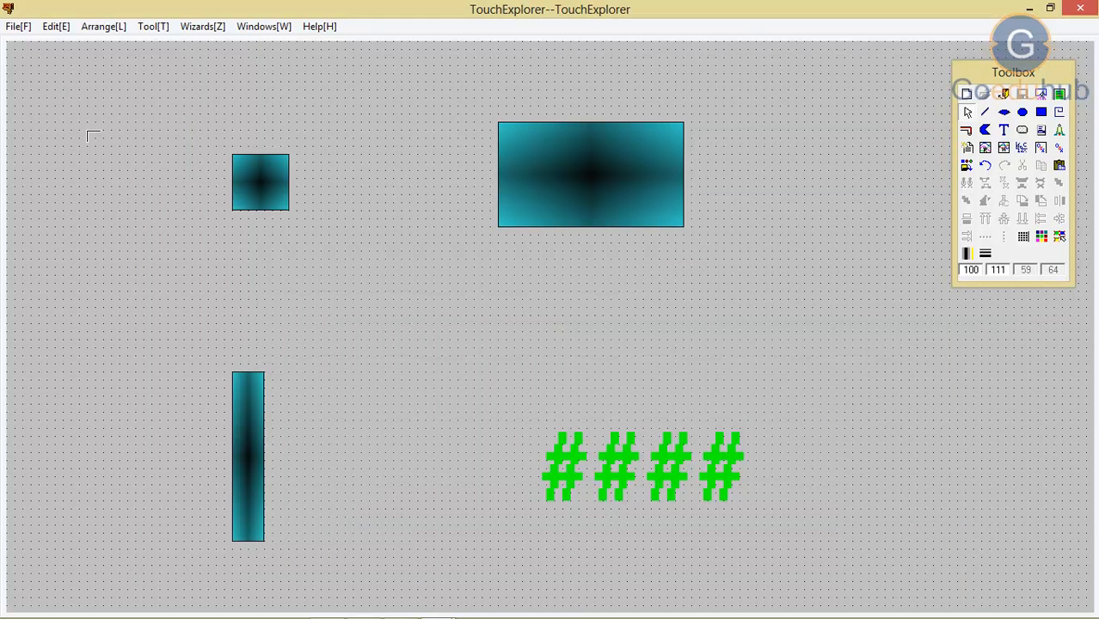
{"action": "left_click", "coordinate": [86, 129]}
Step: Link the toggle switch to the discrete tag s, keeping its default On and Off colours
{"action": "double_click", "coordinate": [116, 168]}
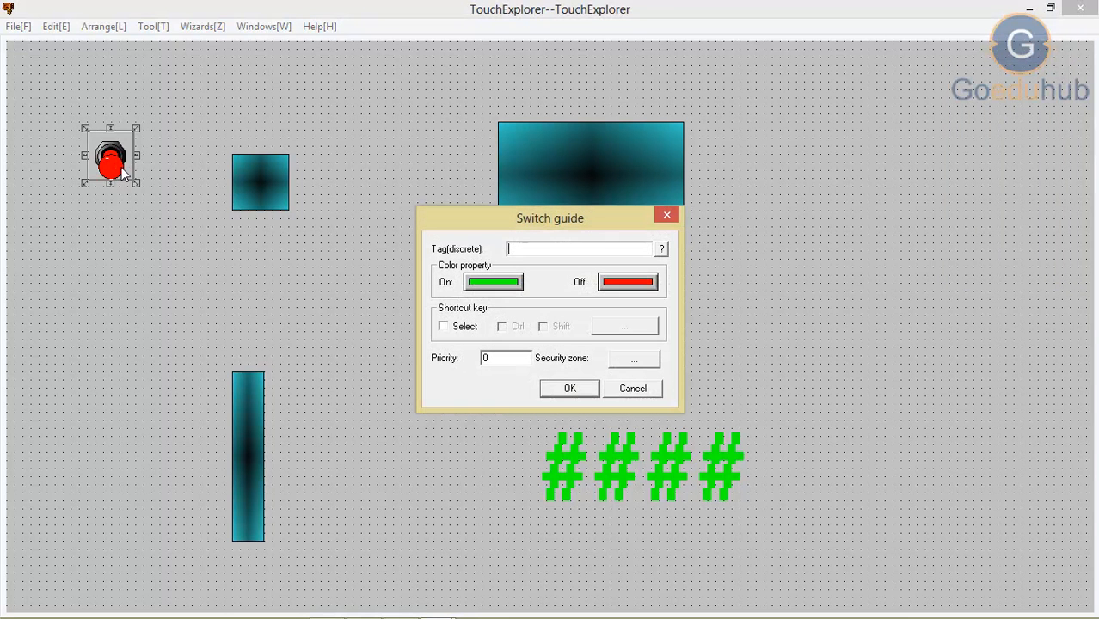
{"action": "left_click", "coordinate": [543, 246]}
{"action": "type", "text": "sw1"}
{"action": "left_click", "coordinate": [570, 388]}
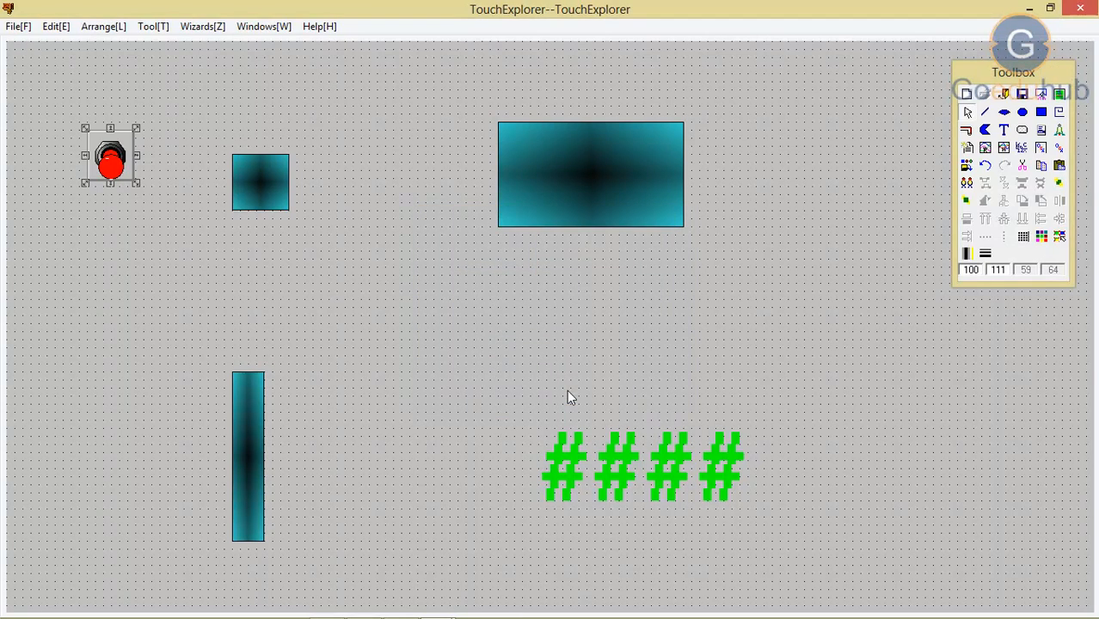
Step: Insert the fourth slider from the Sliders wizard library near the narrow upright rectangle and enlarge it to about 100 by 260
{"action": "left_click", "coordinate": [205, 29]}
{"action": "left_click", "coordinate": [226, 89]}
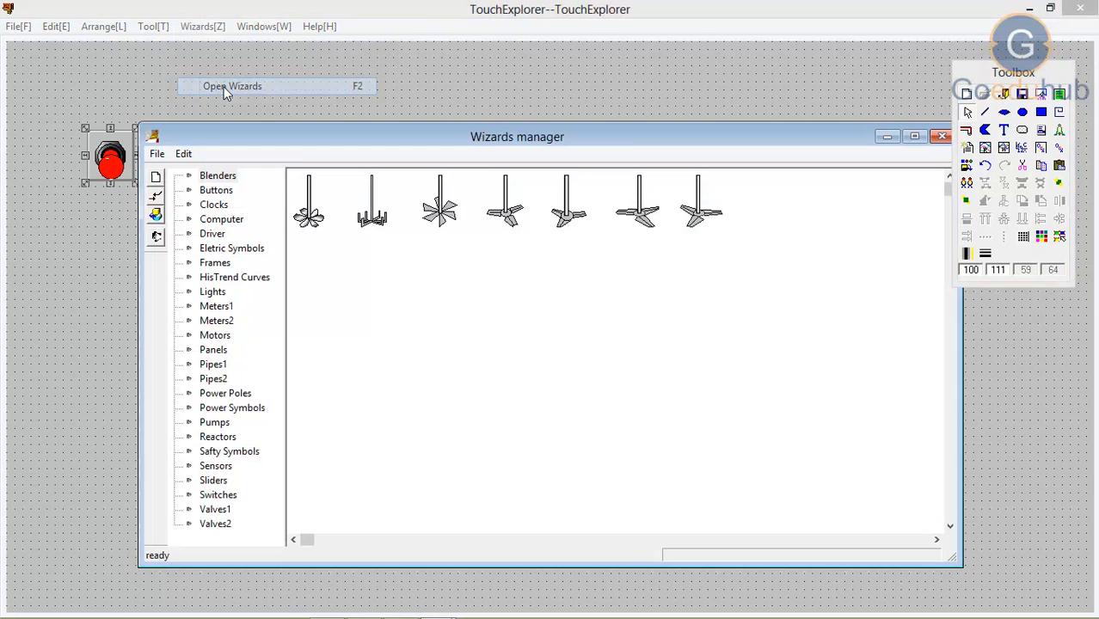
{"action": "left_click", "coordinate": [225, 485]}
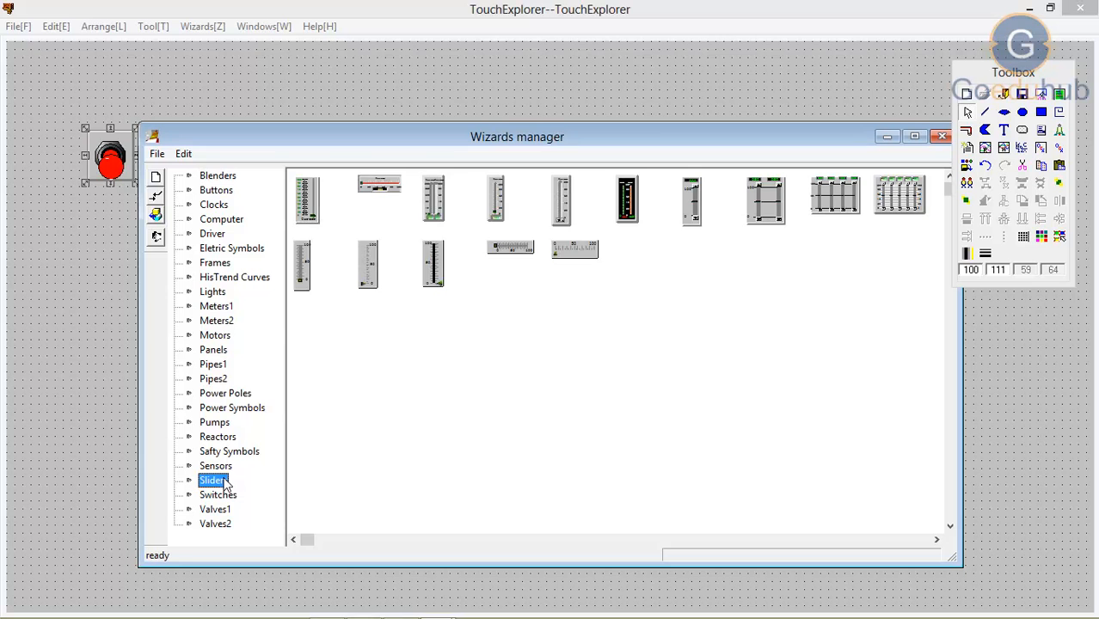
{"action": "double_click", "coordinate": [497, 197]}
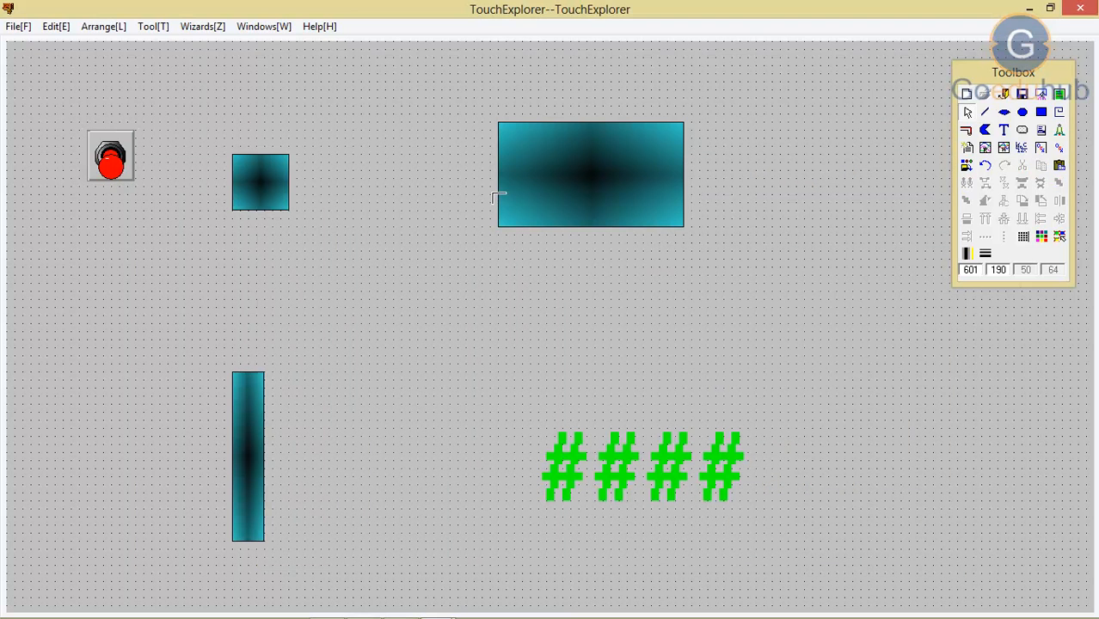
{"action": "left_click", "coordinate": [85, 362]}
{"action": "left_click_drag", "start_coordinate": [104, 404], "coordinate": [166, 575]}
Step: Link the slider to the analog tag sl and save the picture pic1
{"action": "double_click", "coordinate": [143, 486]}
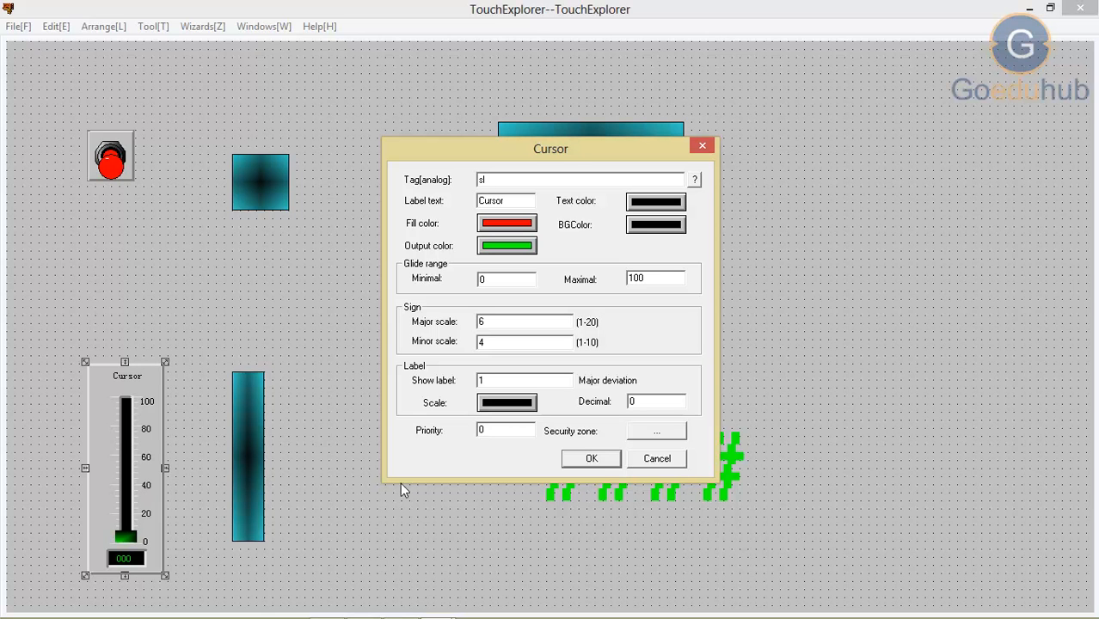
{"action": "left_click", "coordinate": [593, 460]}
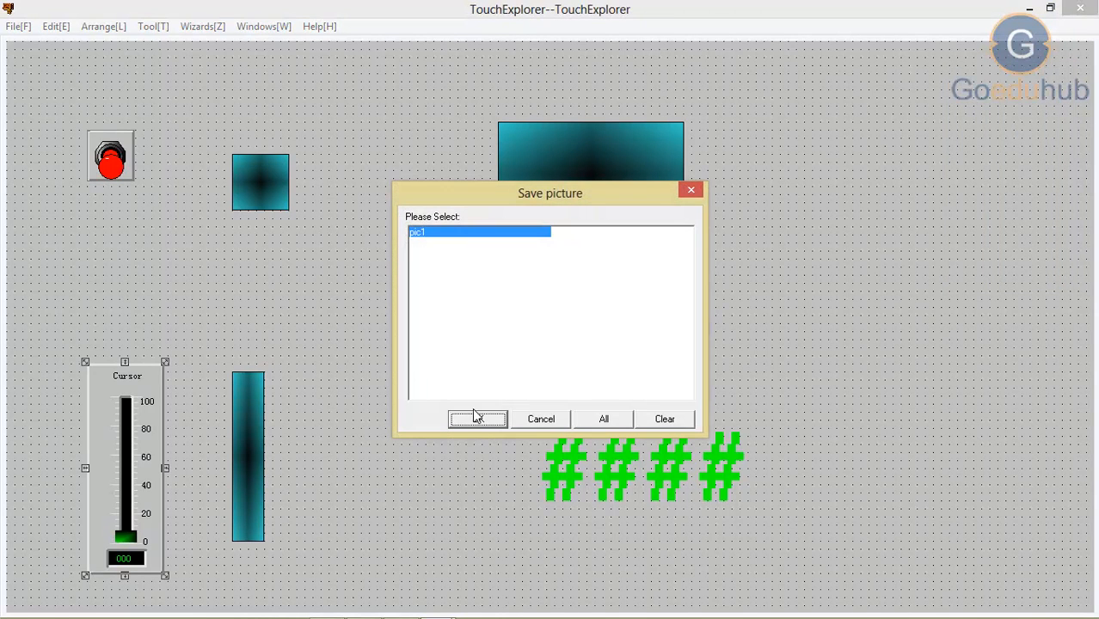
{"action": "left_click", "coordinate": [473, 413]}
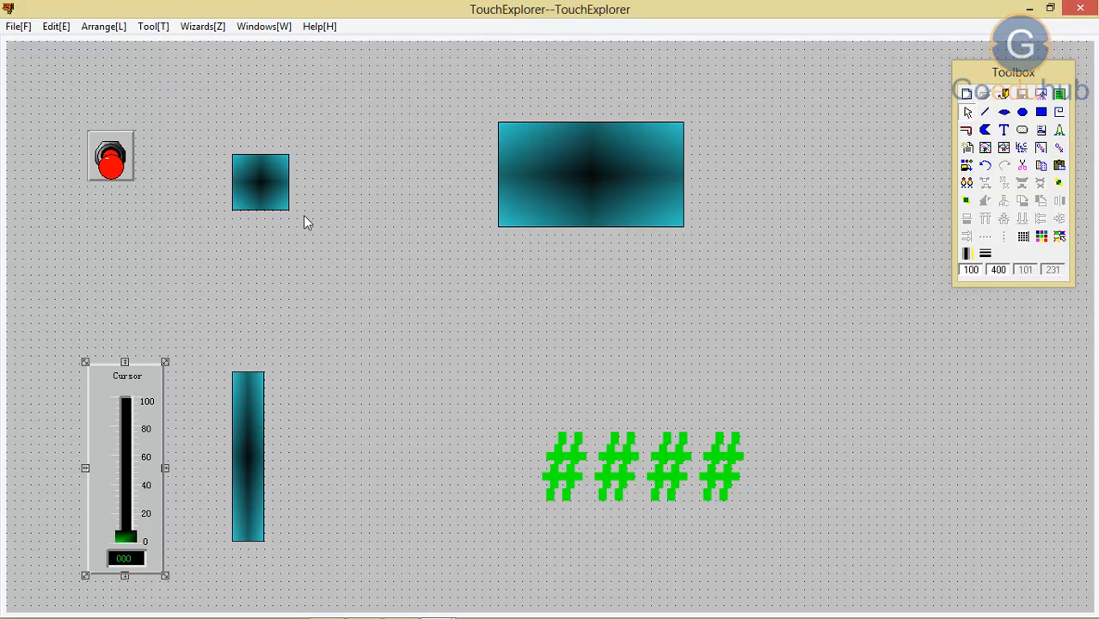
Step: Move the toggle switch and the slider into the gaps just beyond the small rectangle and the narrow upright rectangle, facing the output objects
{"action": "left_click", "coordinate": [127, 159]}
{"action": "left_click_drag", "start_coordinate": [127, 158], "coordinate": [336, 186]}
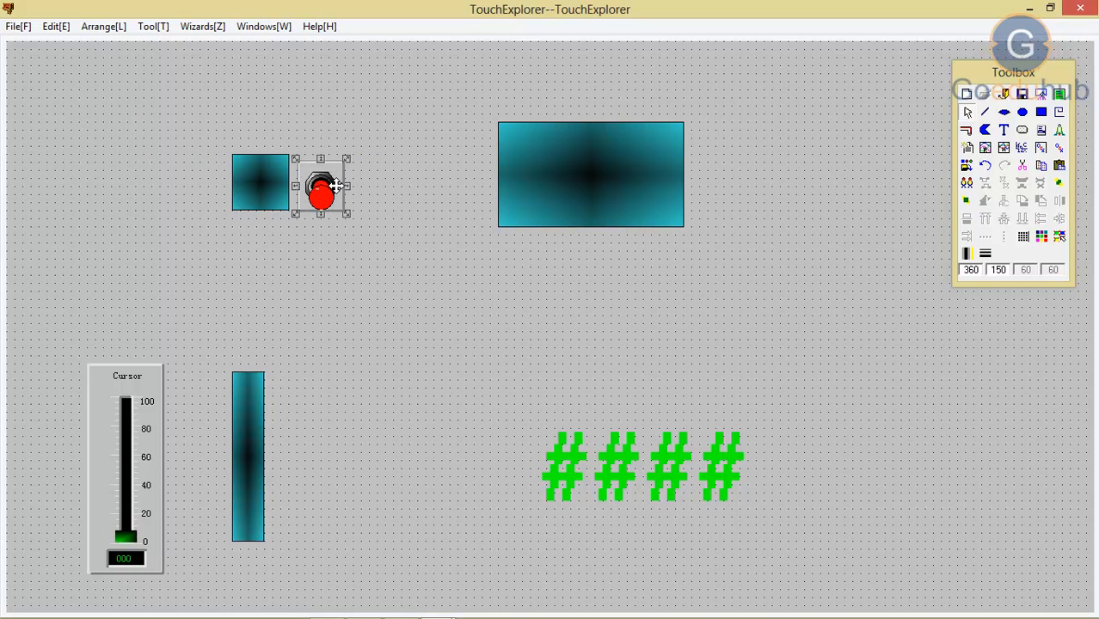
{"action": "left_click", "coordinate": [271, 180]}
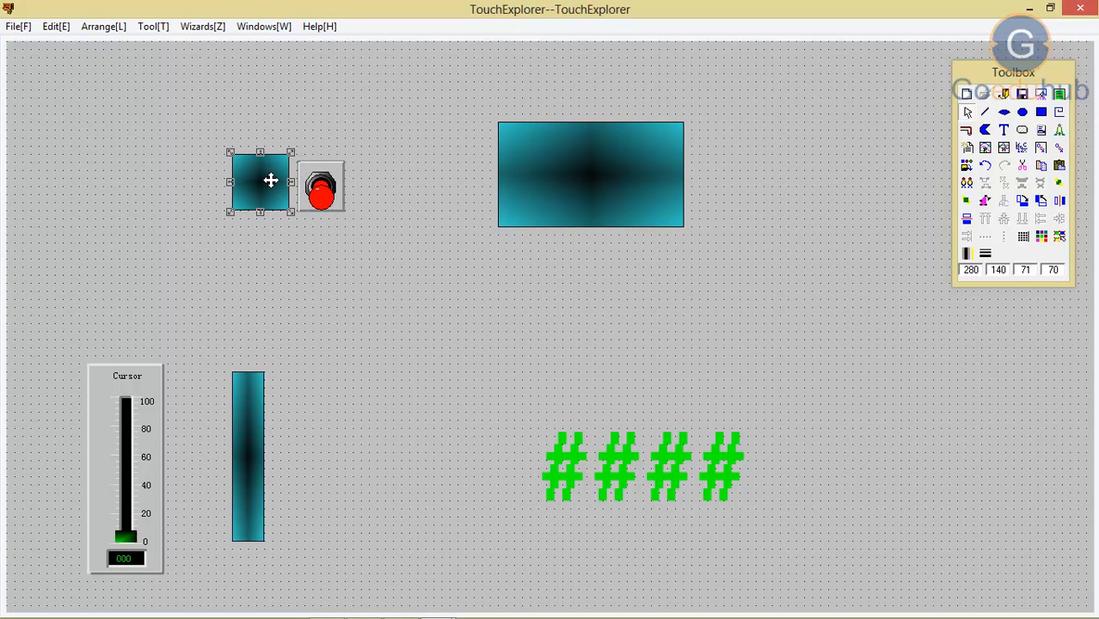
{"action": "left_click", "coordinate": [313, 184]}
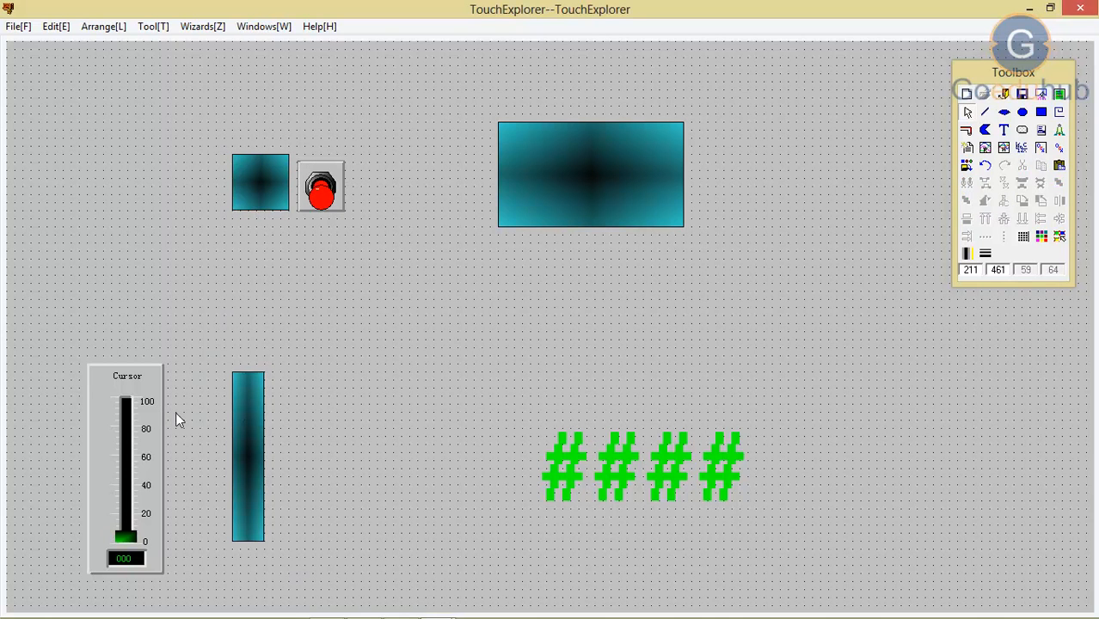
{"action": "left_click", "coordinate": [101, 391]}
{"action": "left_click_drag", "start_coordinate": [101, 391], "coordinate": [307, 399]}
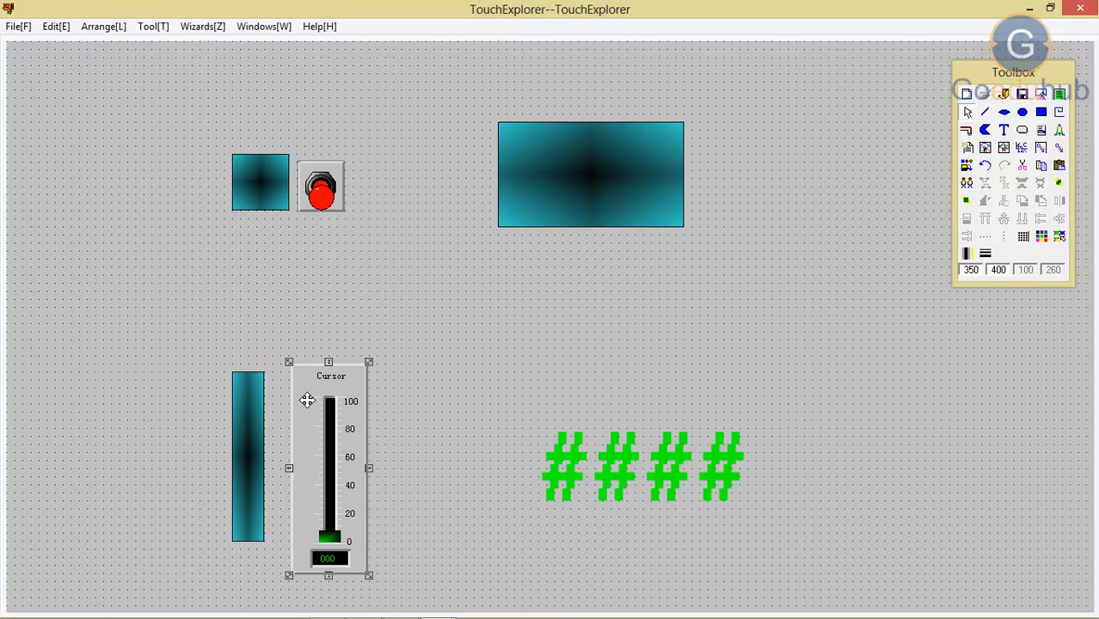
{"action": "left_click", "coordinate": [241, 277]}
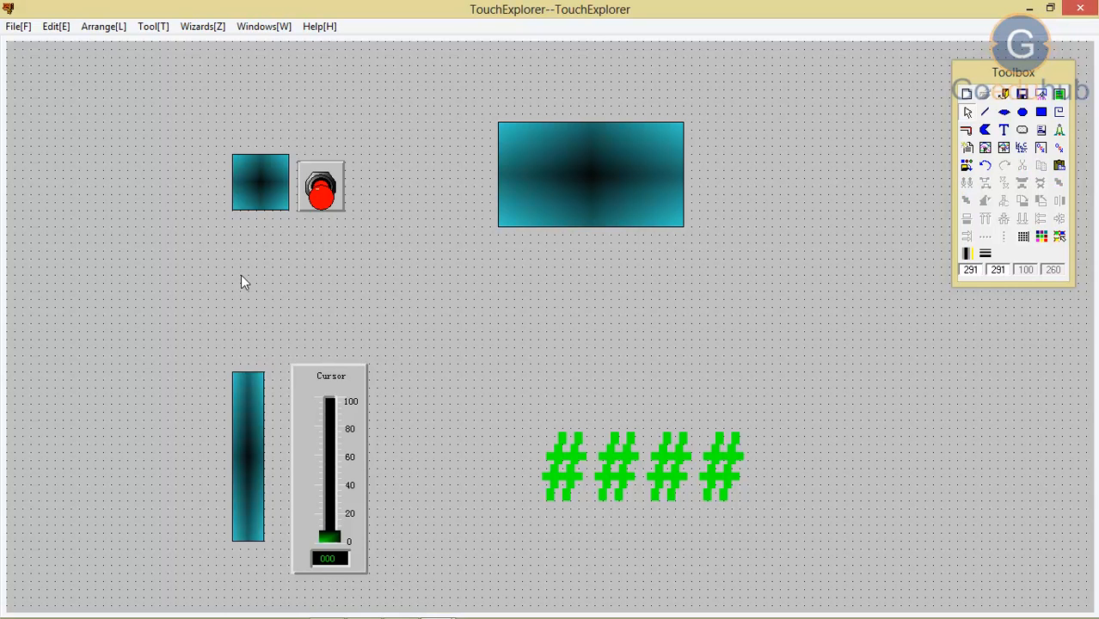
Step: Save the rearranged picture pic1 and switch to the TouchView runtime
{"action": "key", "text": "ctrl+s"}
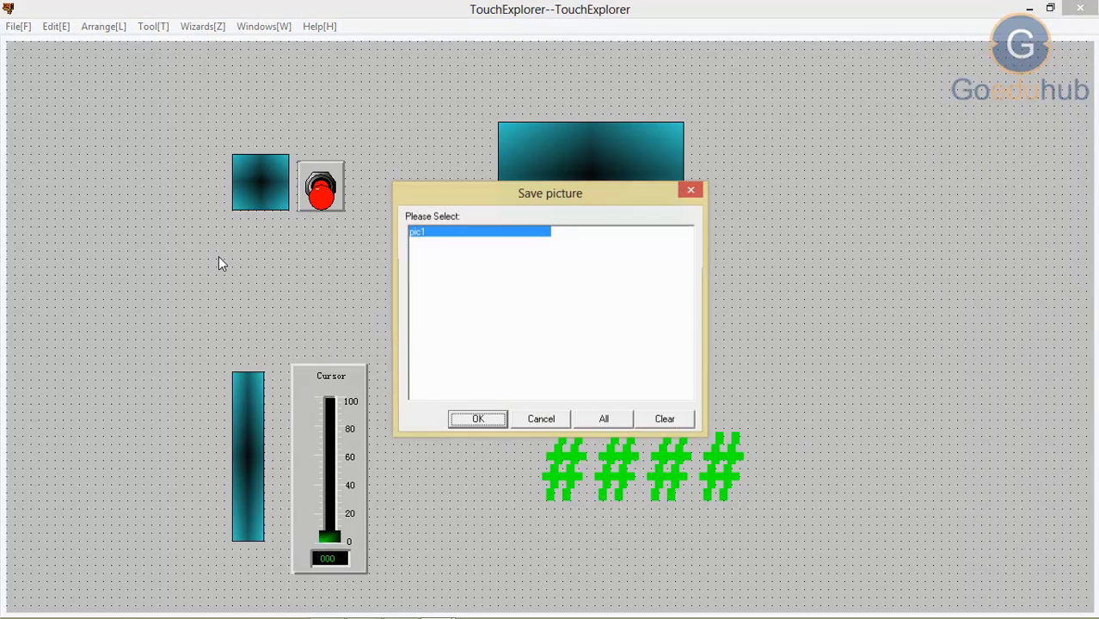
{"action": "left_click", "coordinate": [479, 418]}
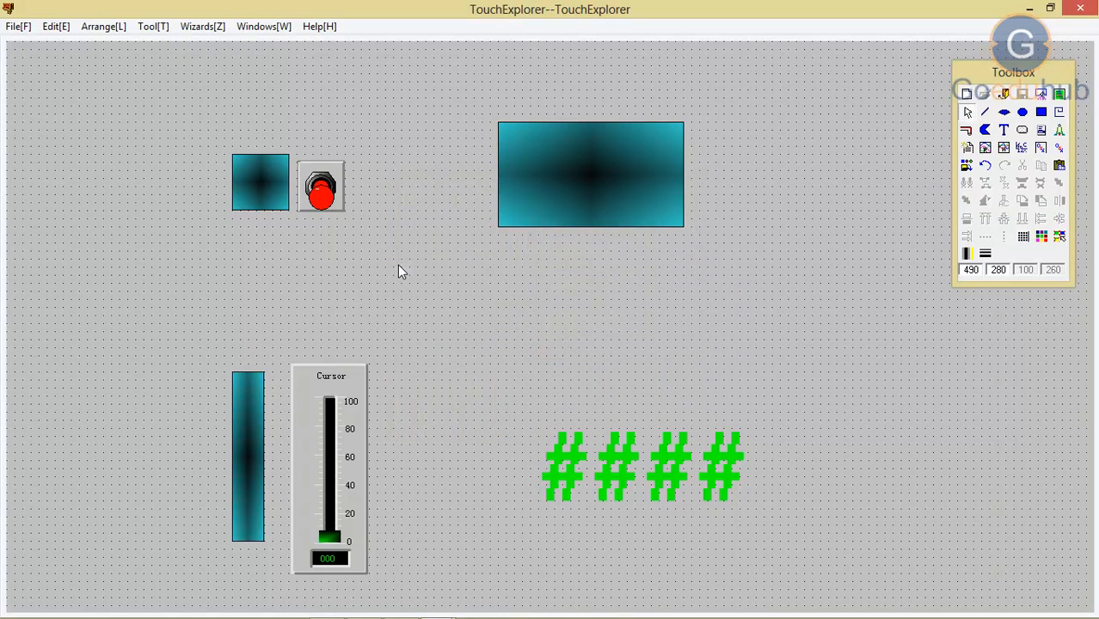
{"action": "right_click", "coordinate": [397, 265]}
{"action": "left_click", "coordinate": [446, 294]}
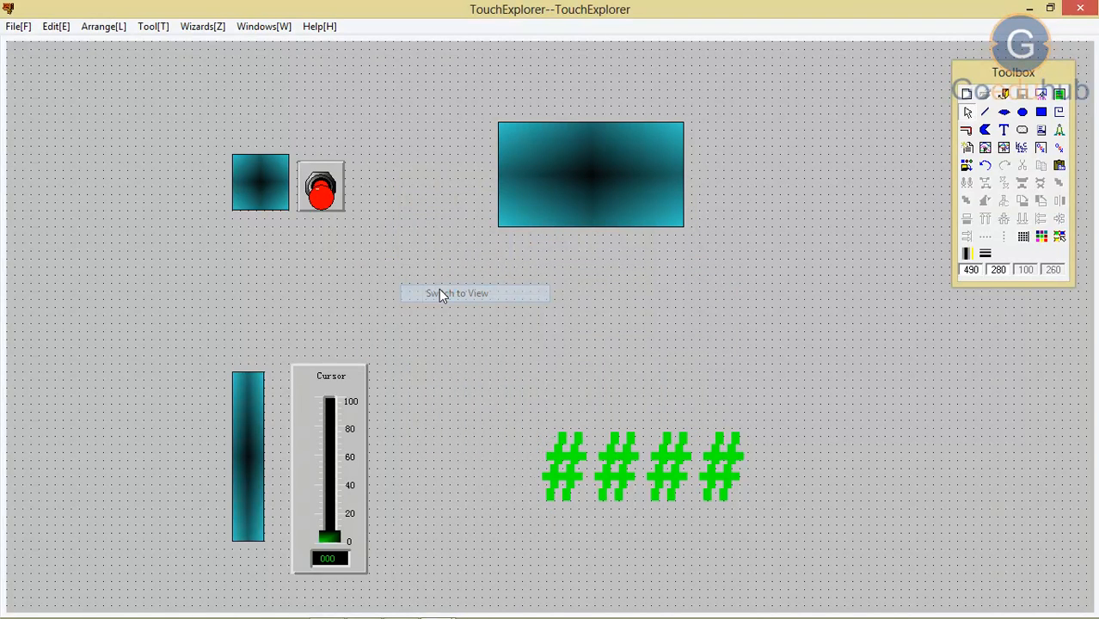
Step: Open the picture pic1 in TouchView
{"action": "left_click", "coordinate": [10, 28]}
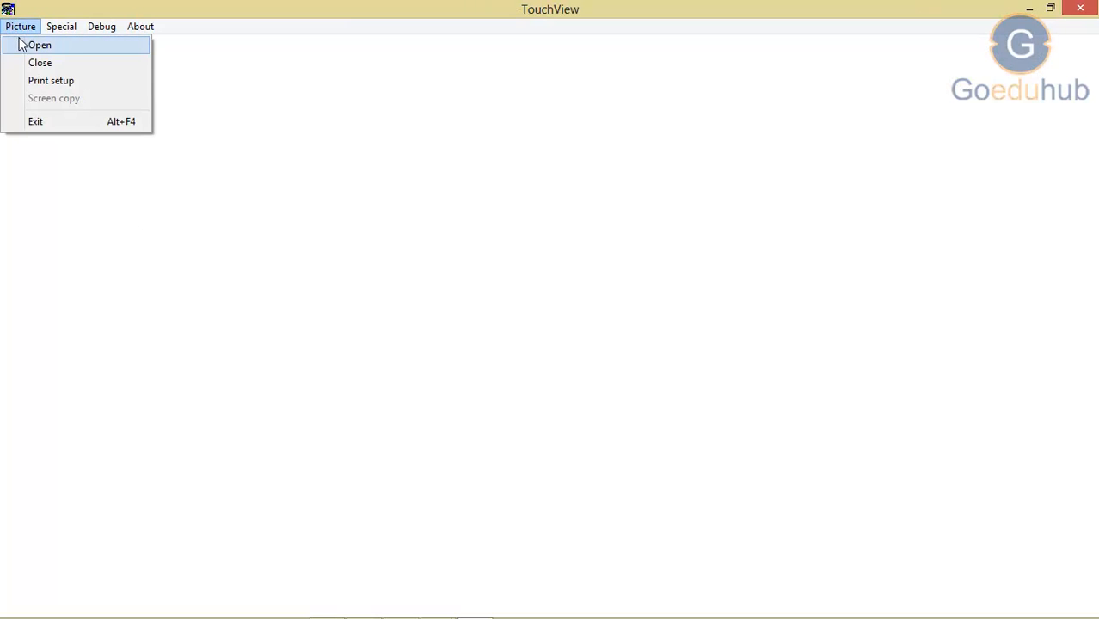
{"action": "left_click", "coordinate": [23, 43]}
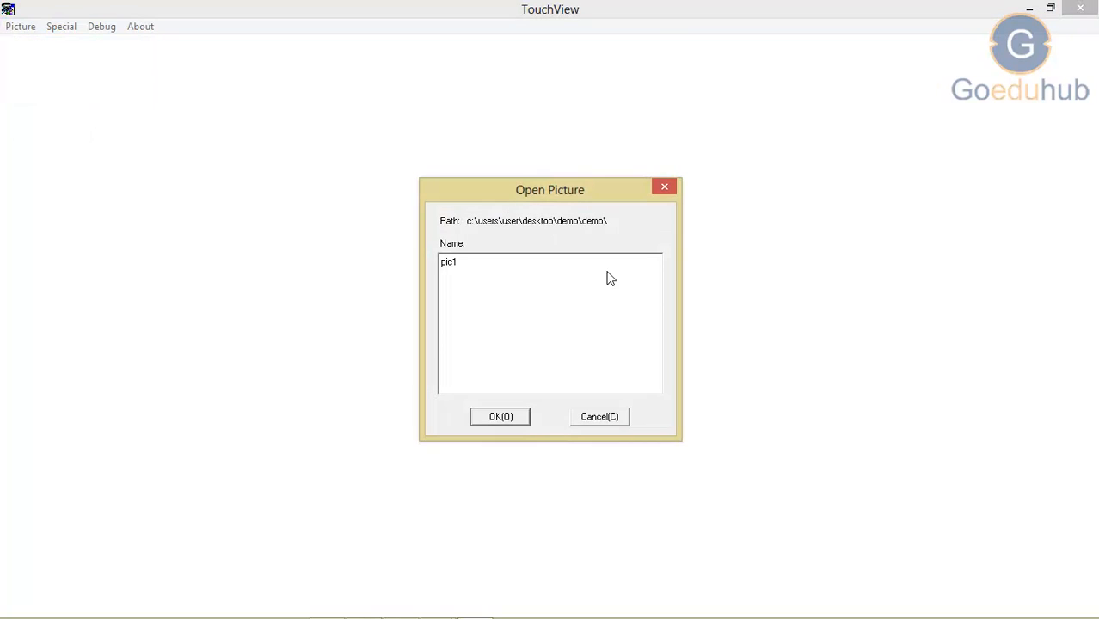
{"action": "left_click", "coordinate": [456, 260]}
{"action": "left_click", "coordinate": [501, 419]}
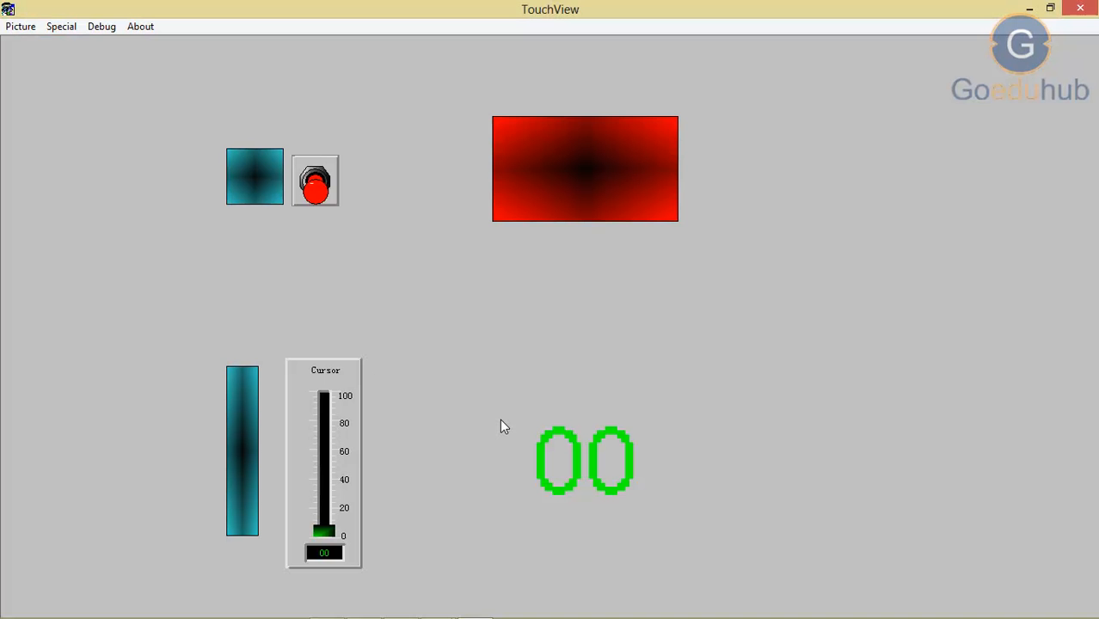
Step: Test the toggle switch by turning it on and off twice, finishing in the off position
{"action": "left_click", "coordinate": [316, 196]}
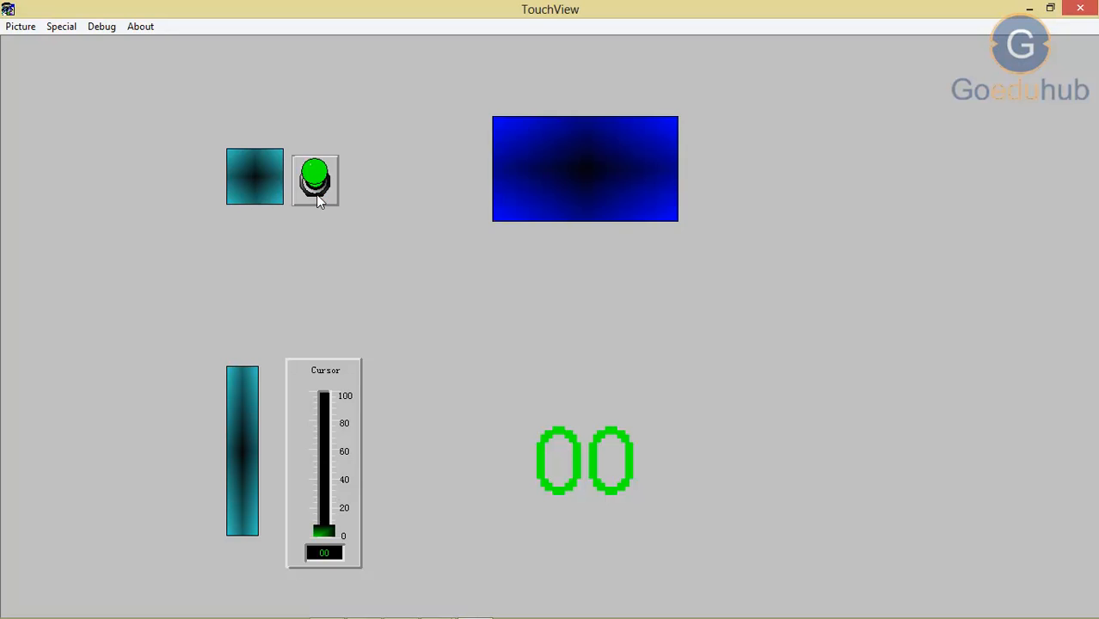
{"action": "left_click", "coordinate": [317, 187]}
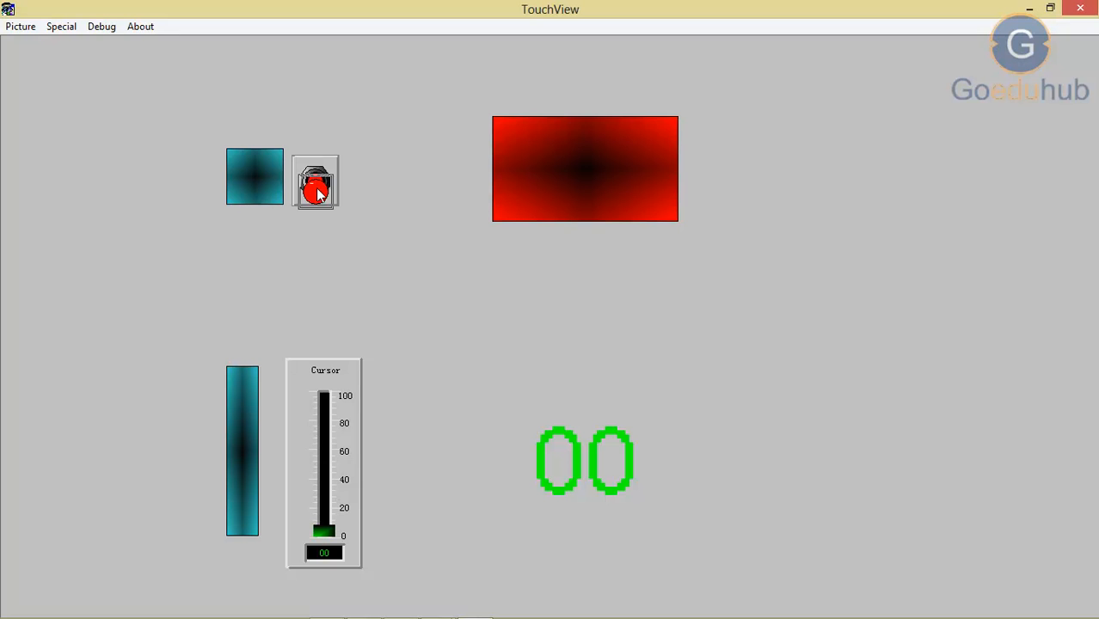
{"action": "left_click", "coordinate": [316, 188]}
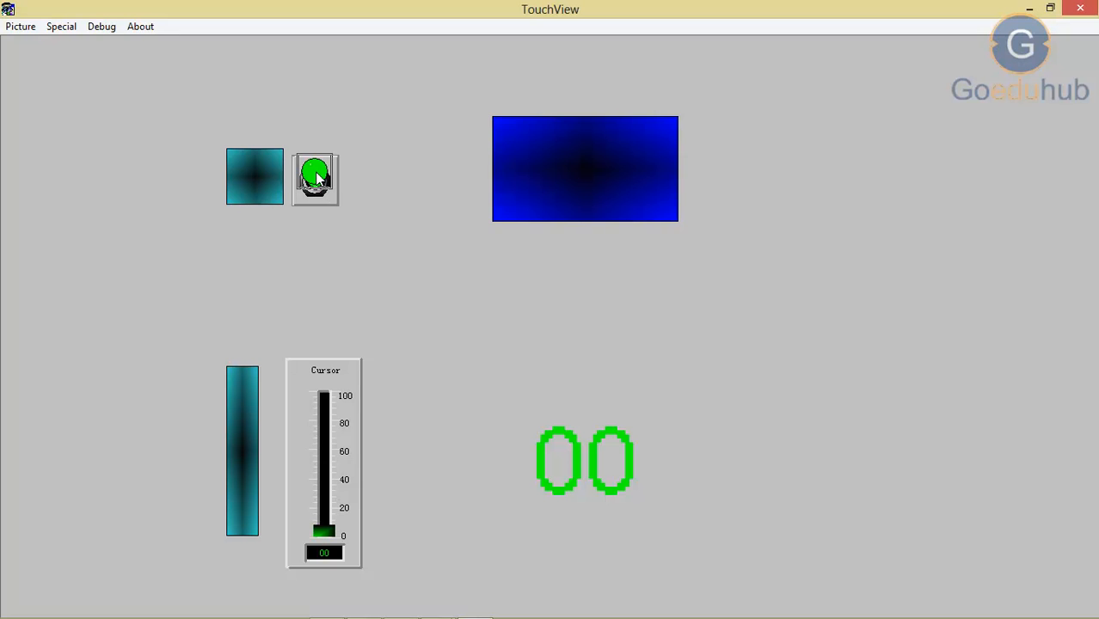
{"action": "left_click", "coordinate": [316, 178]}
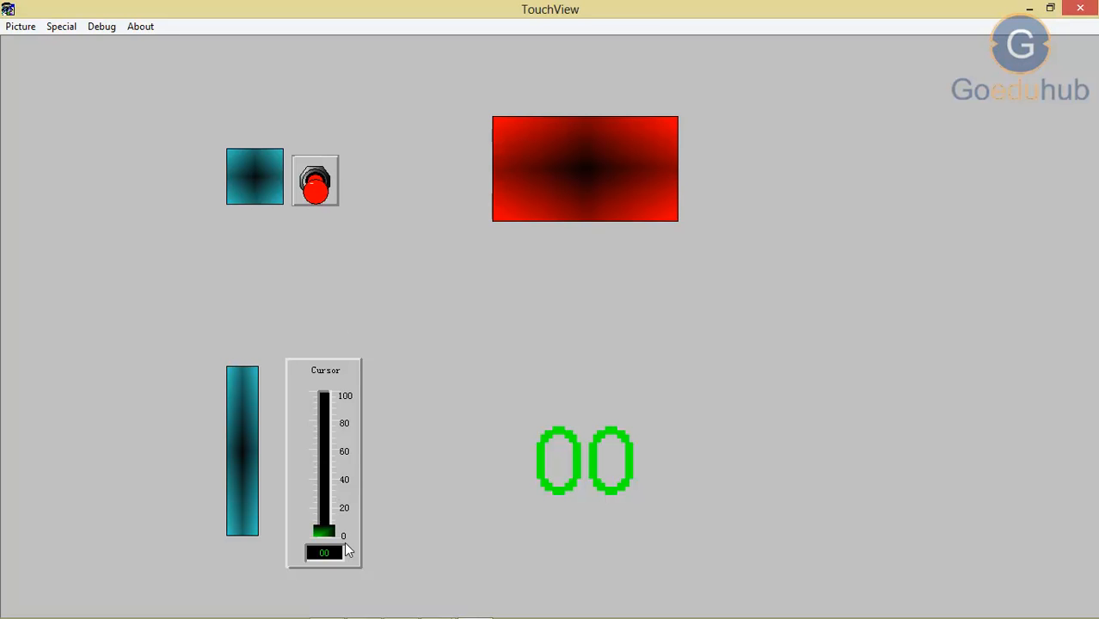
Step: Test the Cursor slider by moving its handle, finishing at 0, and close the TouchView runtime
{"action": "mouse_move", "coordinate": [330, 535]}
{"action": "left_mouse_down"}
{"action": "mouse_move", "coordinate": [337, 359]}
{"action": "mouse_move", "coordinate": [305, 488]}
{"action": "mouse_move", "coordinate": [304, 516]}
{"action": "mouse_move", "coordinate": [322, 479]}
{"action": "mouse_move", "coordinate": [335, 348]}
{"action": "mouse_move", "coordinate": [318, 544]}
{"action": "left_mouse_up"}
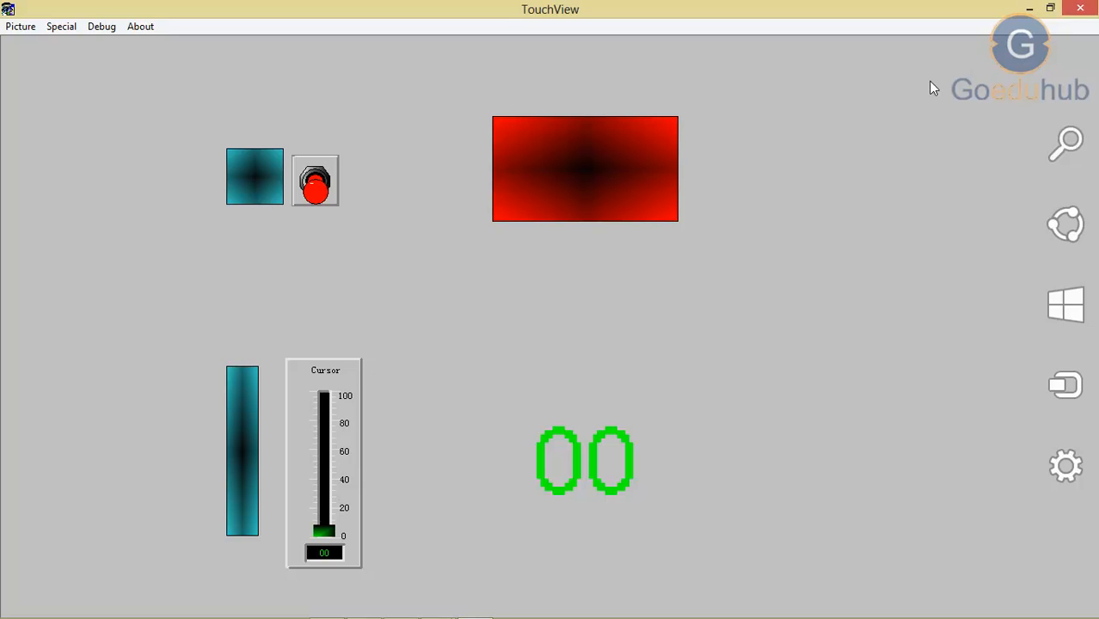
{"action": "left_click", "coordinate": [1077, 10]}
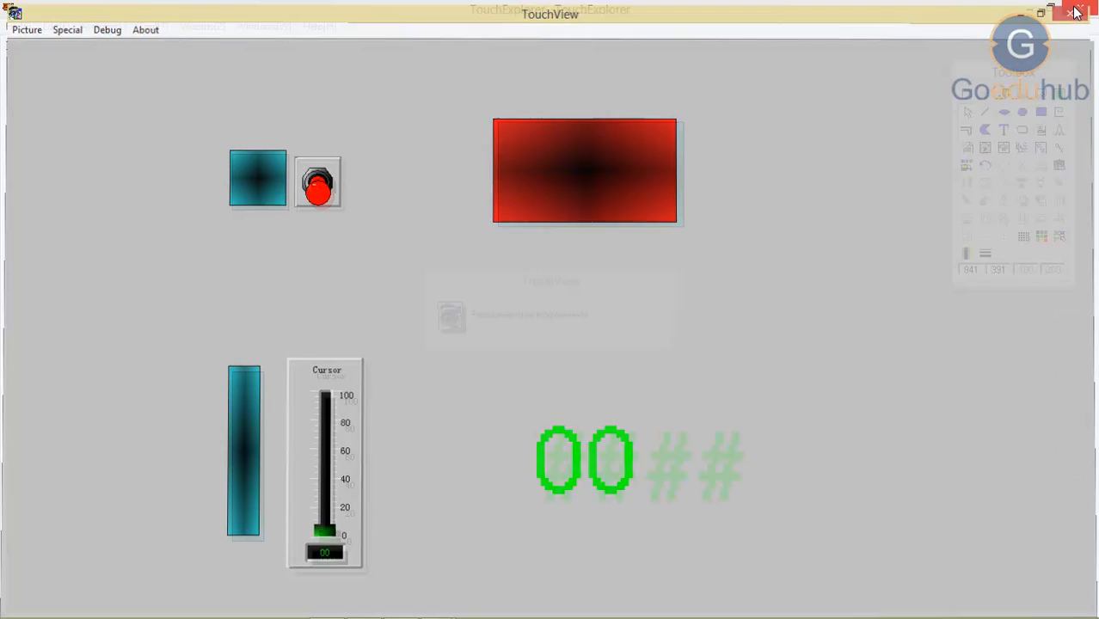